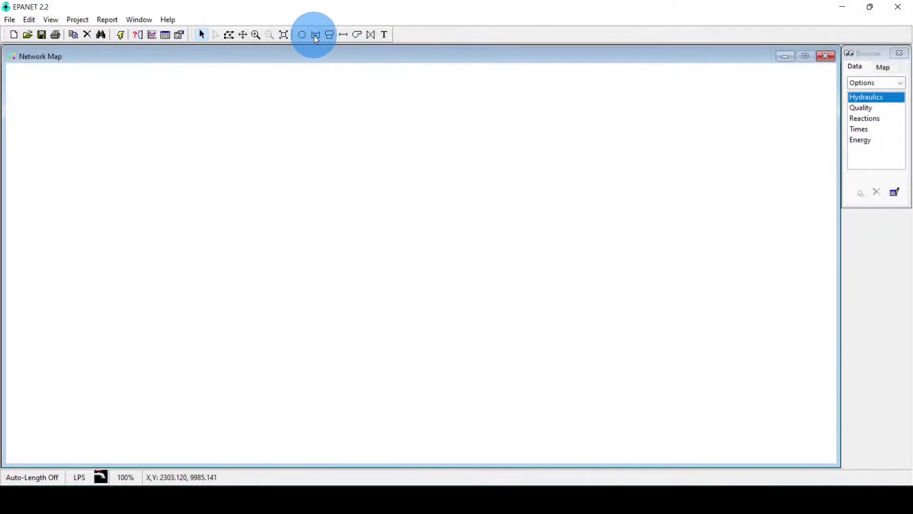
# Place reservoir R-1 and junctions J-1 and J-2 in a row on the map
pyautogui.click(316, 34)
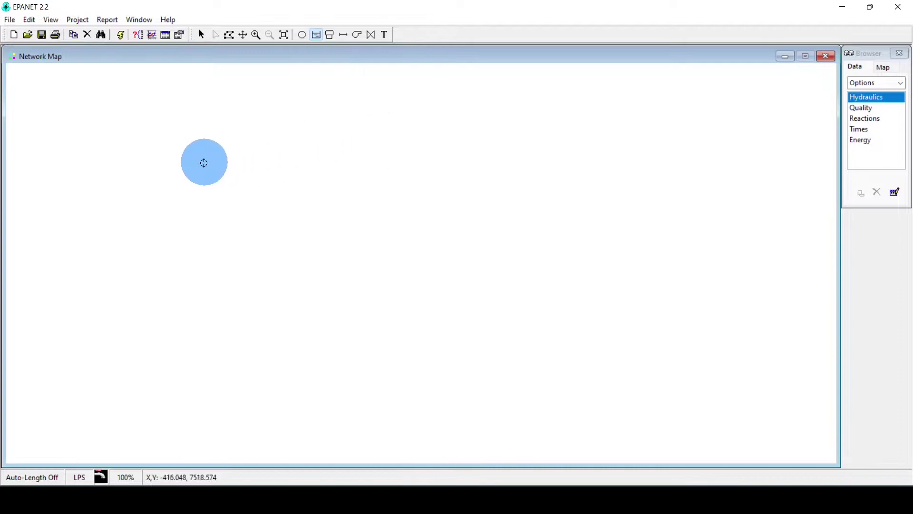
pyautogui.click(186, 149)
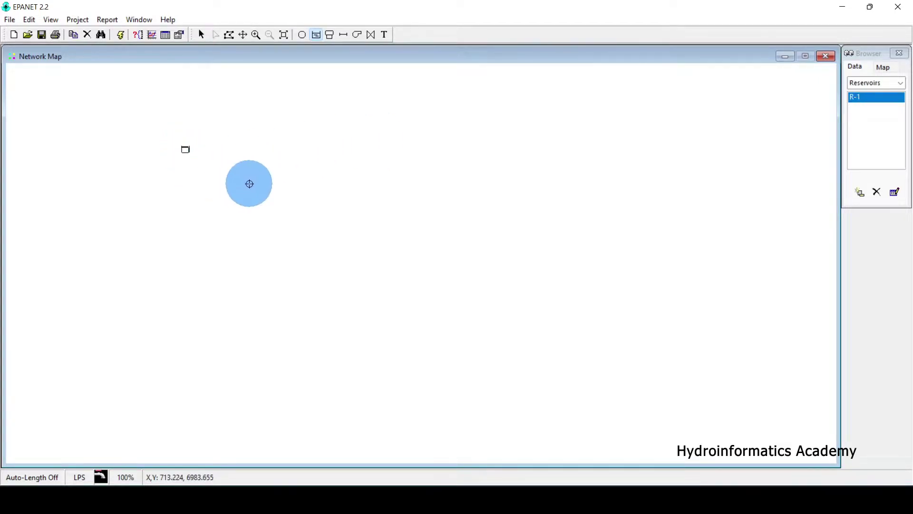
pyautogui.click(256, 166)
pyautogui.click(337, 176)
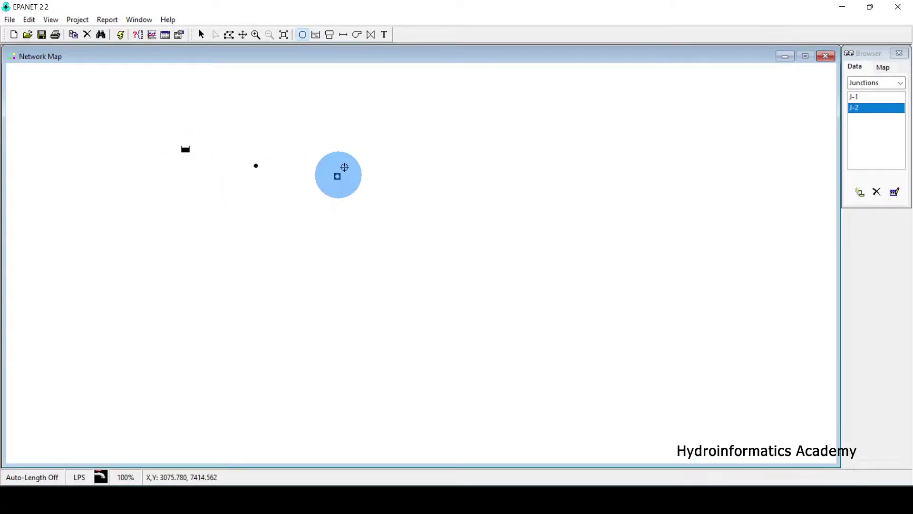
# Draw pipes linking reservoir R-1 to J-1 and J-1 to J-2
pyautogui.click(343, 35)
pyautogui.click(185, 149)
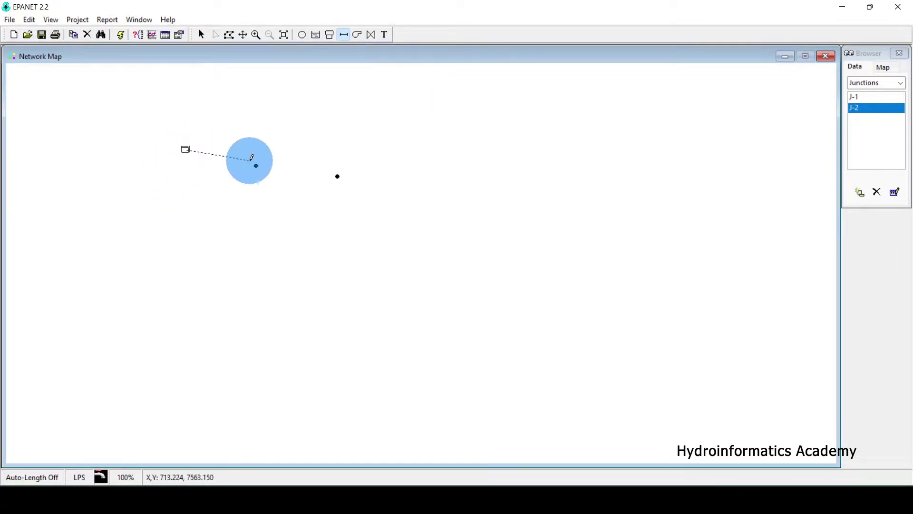
pyautogui.click(255, 166)
pyautogui.click(337, 176)
# Set the elevations of junctions J-2 and J-1 and the total head of reservoir R-1
pyautogui.doubleClick(338, 178)
pyautogui.click(475, 234)
pyautogui.click(429, 261)
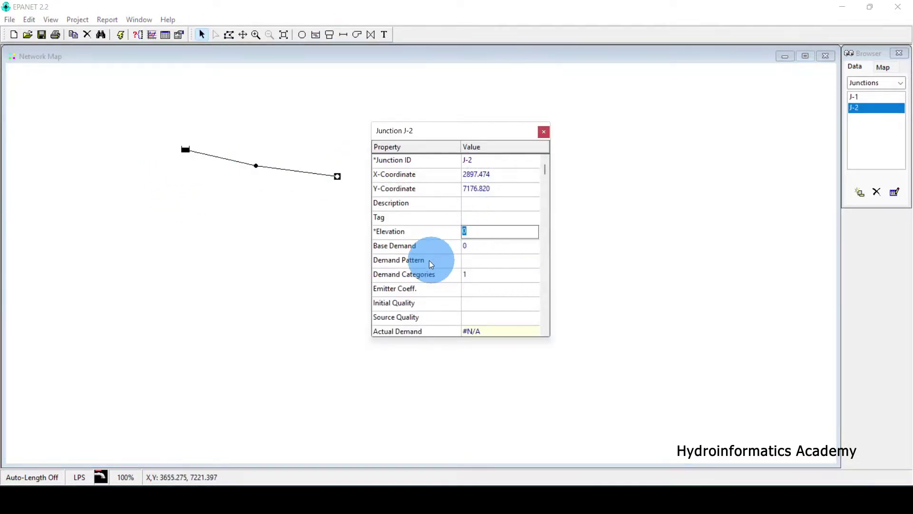
pyautogui.click(377, 179)
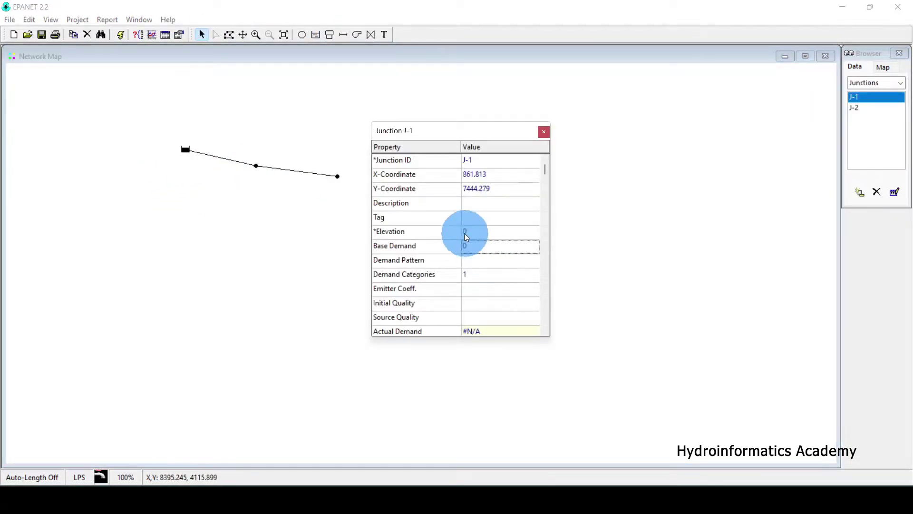
pyautogui.click(148, 147)
pyautogui.doubleClick(185, 149)
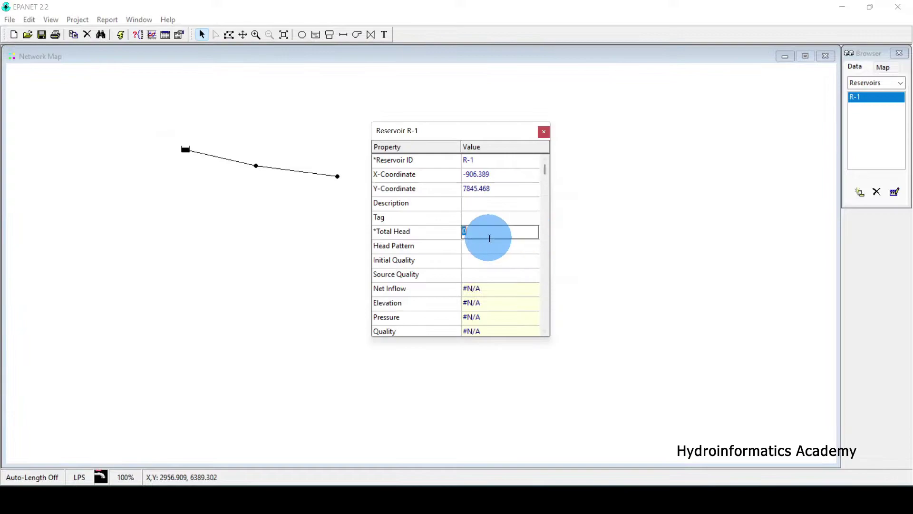
pyautogui.click(534, 145)
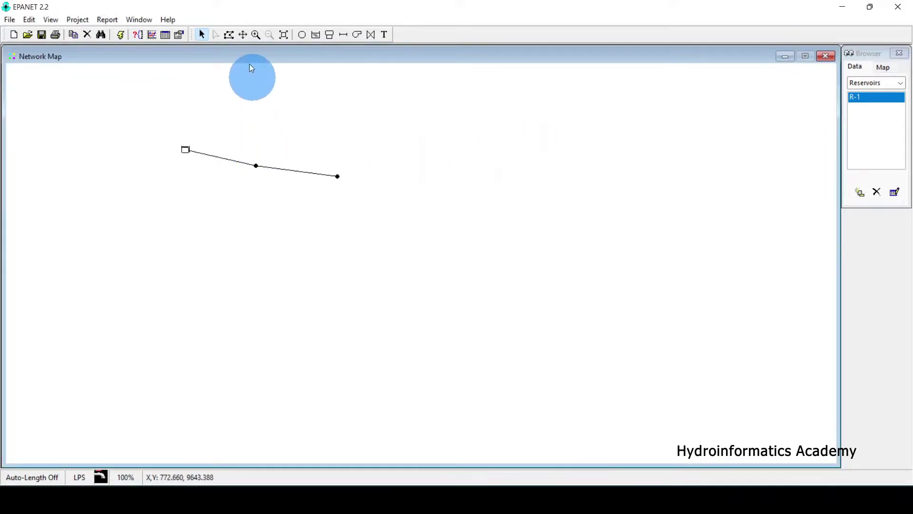
# Pan the reservoir–junction network right and down toward the map's center
pyautogui.click(244, 35)
pyautogui.moveTo(247, 148); pyautogui.dragTo(351, 191)
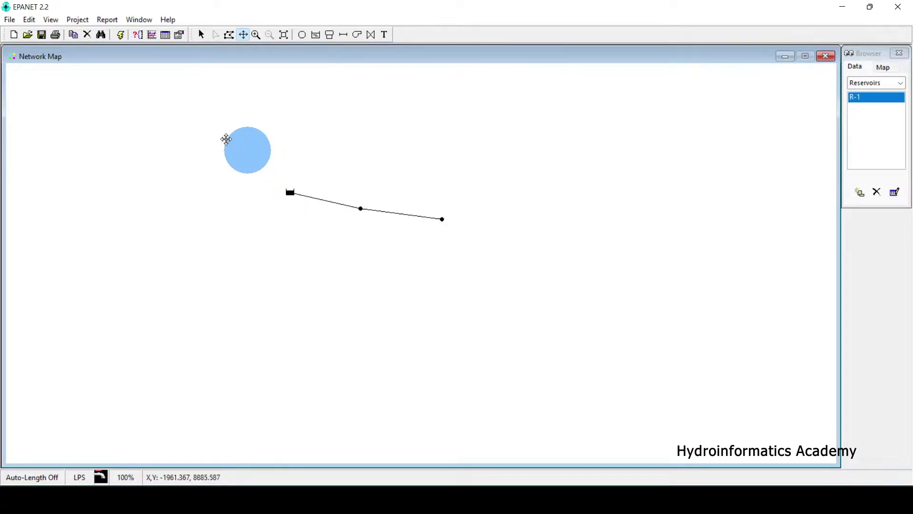
# Run the hydraulic analysis, close the Status Report, and rerun until it reports success
pyautogui.click(125, 38)
pyautogui.click(471, 269)
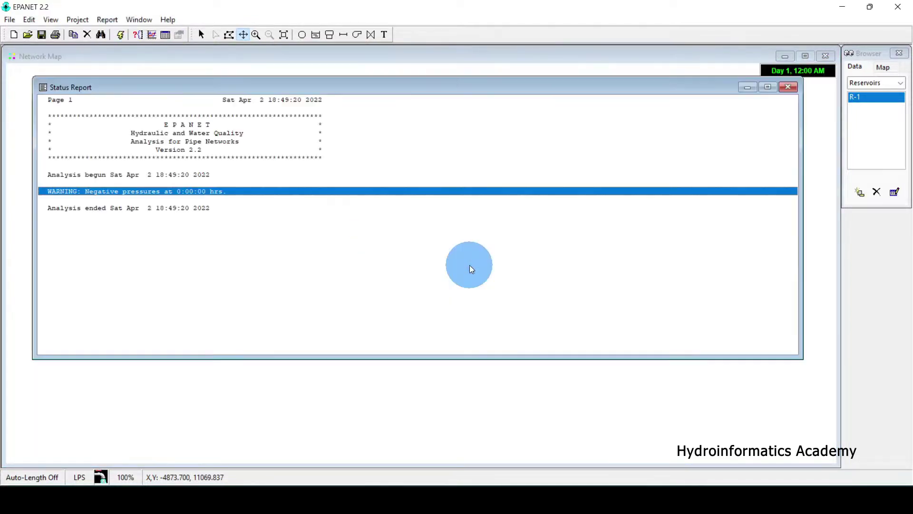
pyautogui.click(788, 87)
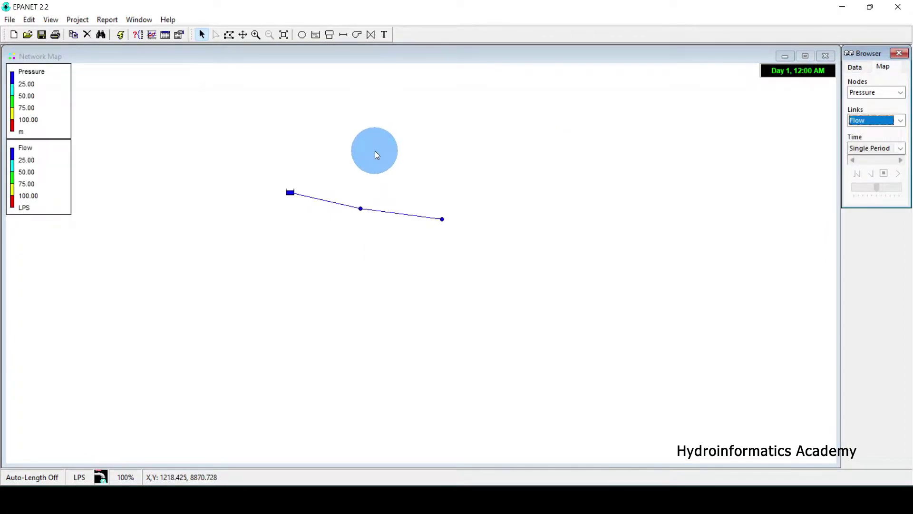
pyautogui.click(119, 35)
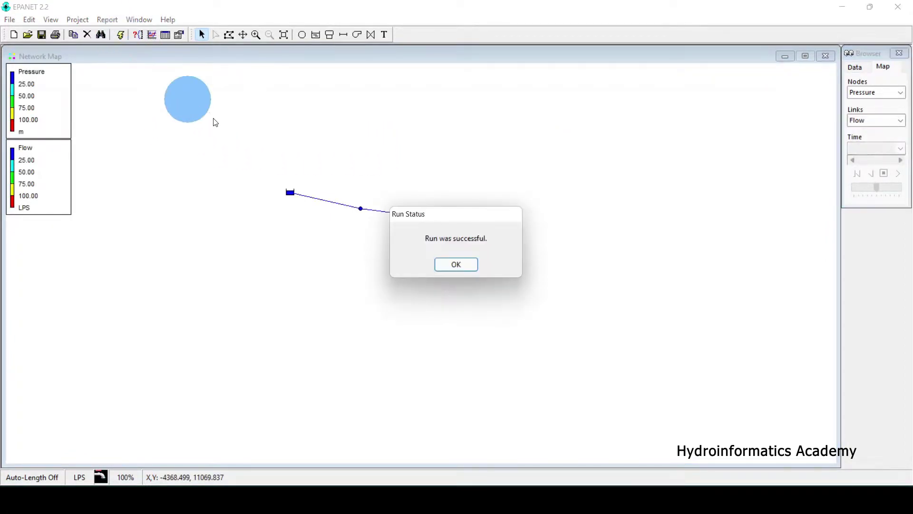
pyautogui.click(452, 265)
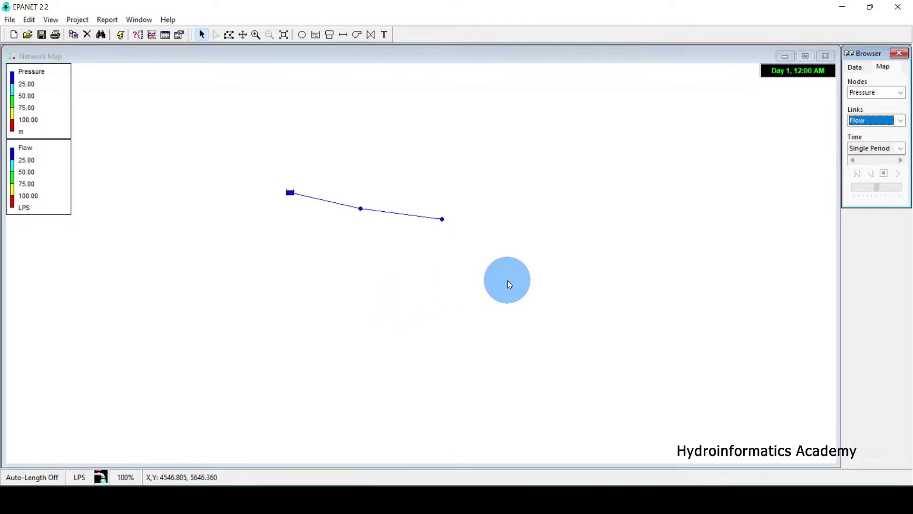
# Increase the node size in Map Options from 3 to 5
pyautogui.rightClick(521, 242)
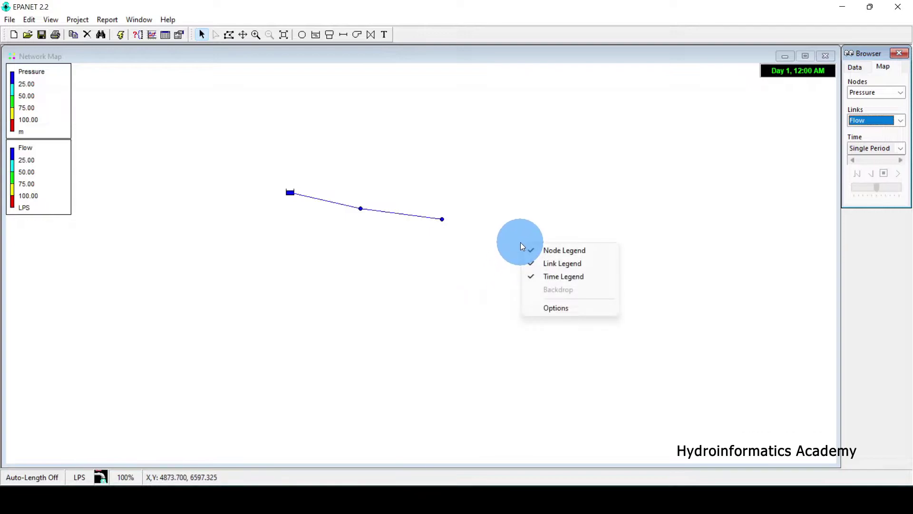
pyautogui.click(562, 310)
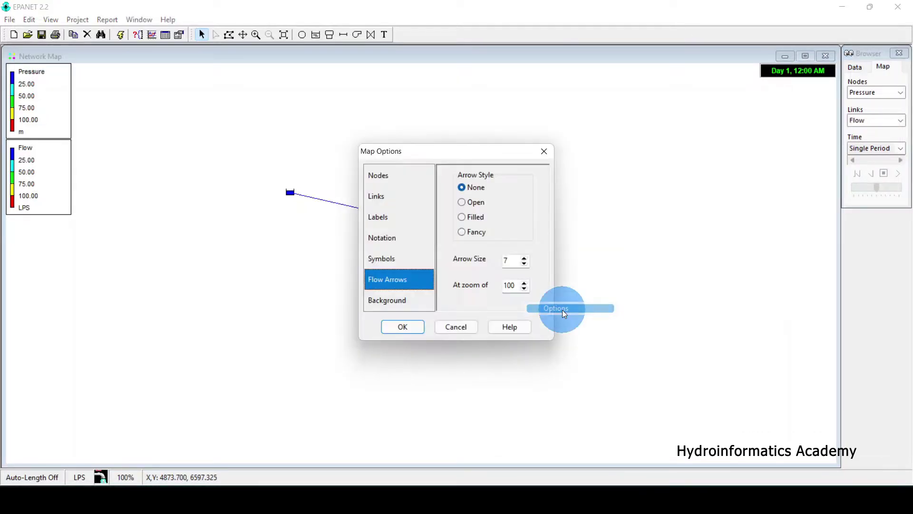
pyautogui.click(381, 176)
pyautogui.moveTo(417, 155); pyautogui.dragTo(634, 131)
pyautogui.click(613, 171)
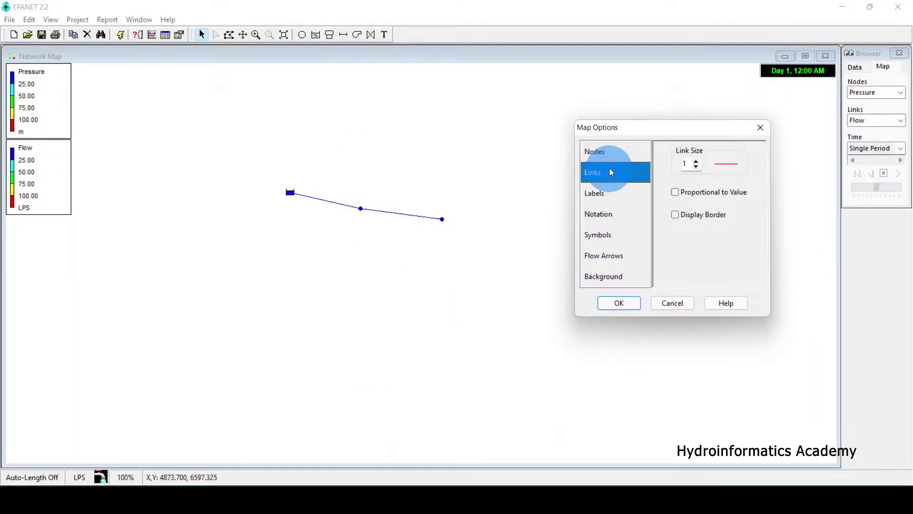
pyautogui.press('Up')
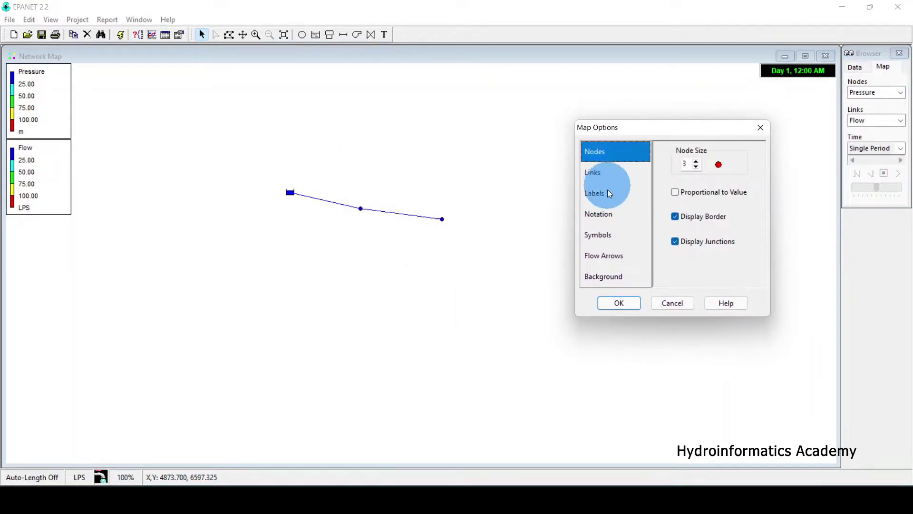
pyautogui.doubleClick(696, 162)
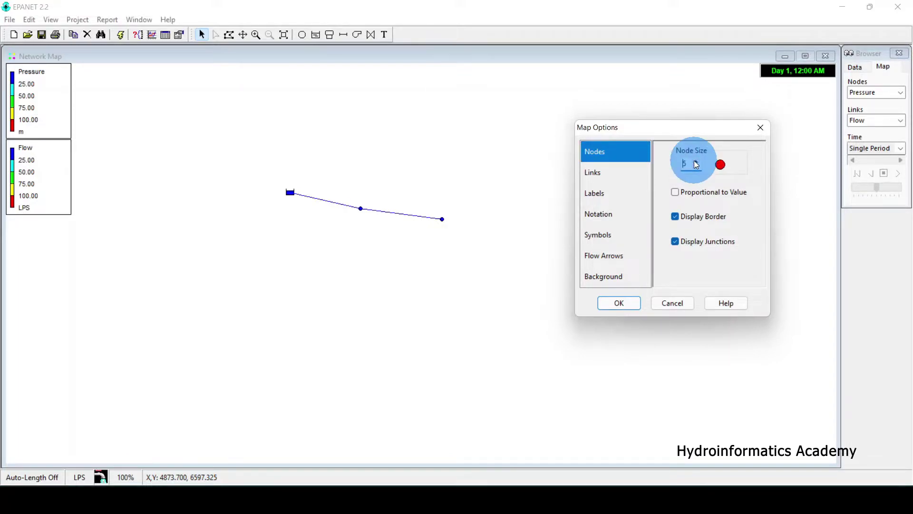
pyautogui.click(622, 307)
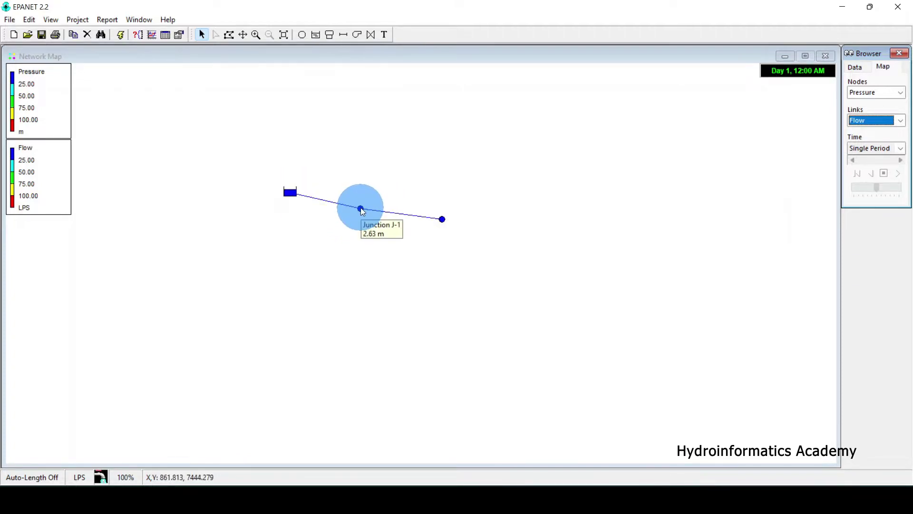
# Bring up Map Options, move the dialog aside, and close it without changes
pyautogui.rightClick(532, 197)
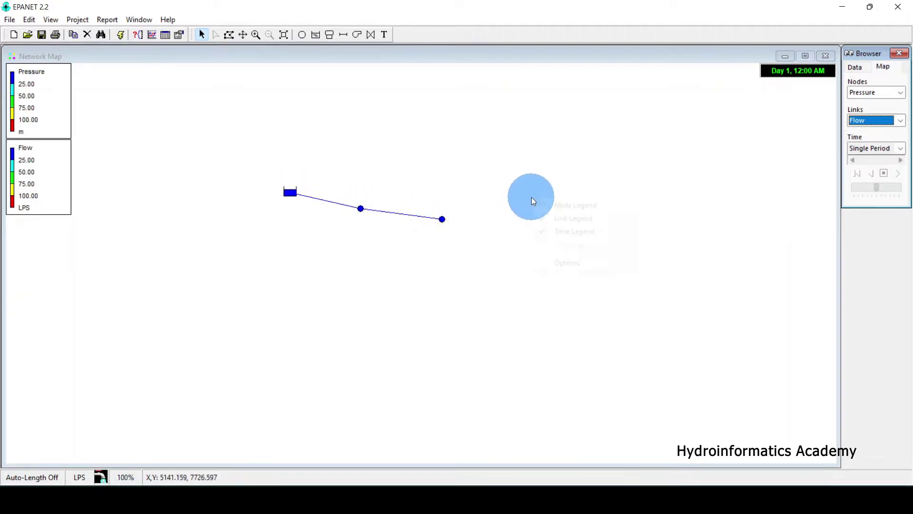
pyautogui.click(561, 262)
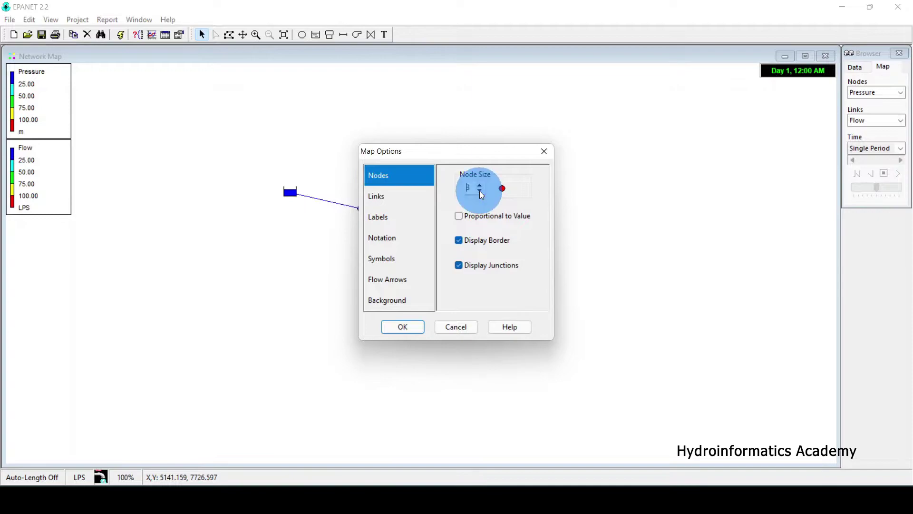
pyautogui.moveTo(454, 155); pyautogui.dragTo(625, 118)
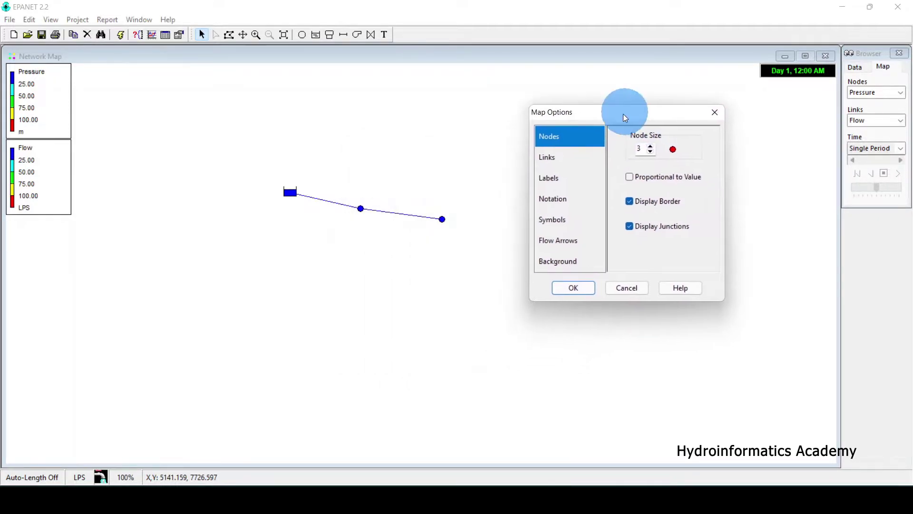
pyautogui.click(579, 292)
# Raise the link size from 1 to 3 so the pipes draw thicker
pyautogui.rightClick(576, 207)
pyautogui.click(604, 283)
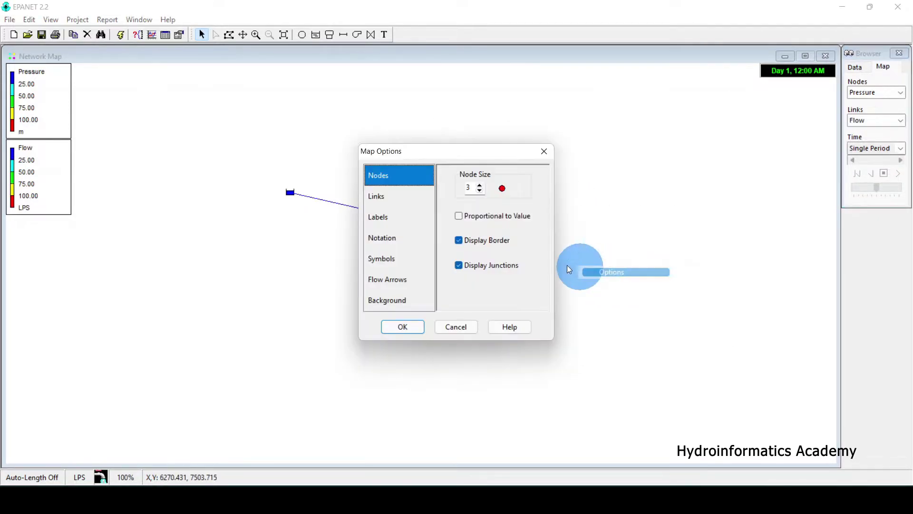
pyautogui.moveTo(469, 157); pyautogui.dragTo(656, 107)
pyautogui.click(572, 148)
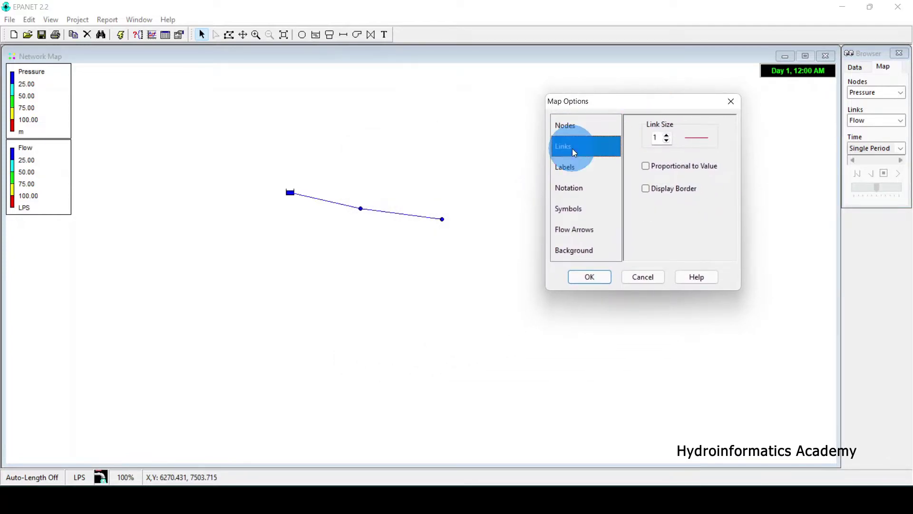
pyautogui.click(666, 136)
pyautogui.click(666, 135)
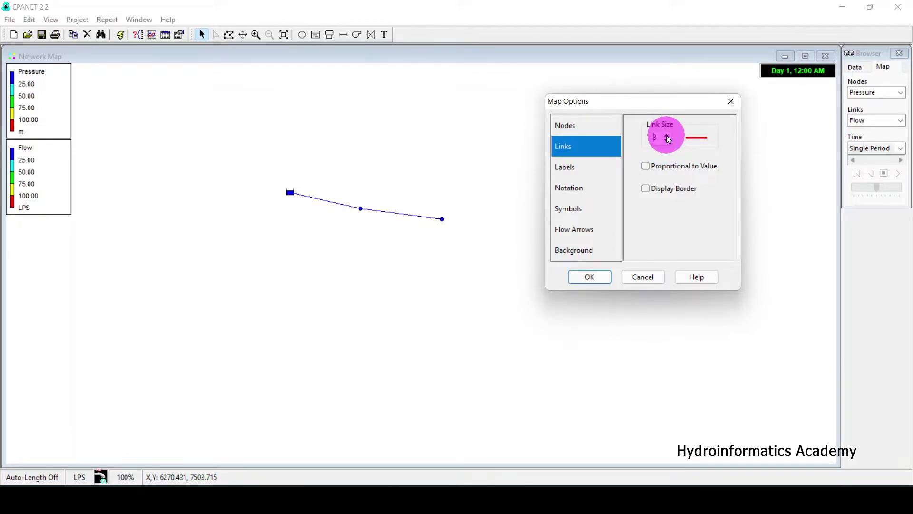
pyautogui.click(589, 277)
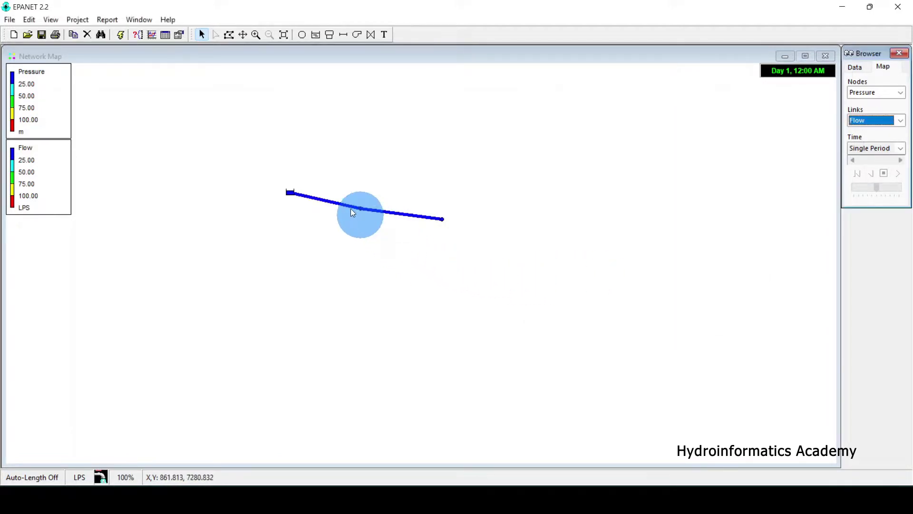
pyautogui.moveTo(374, 212)
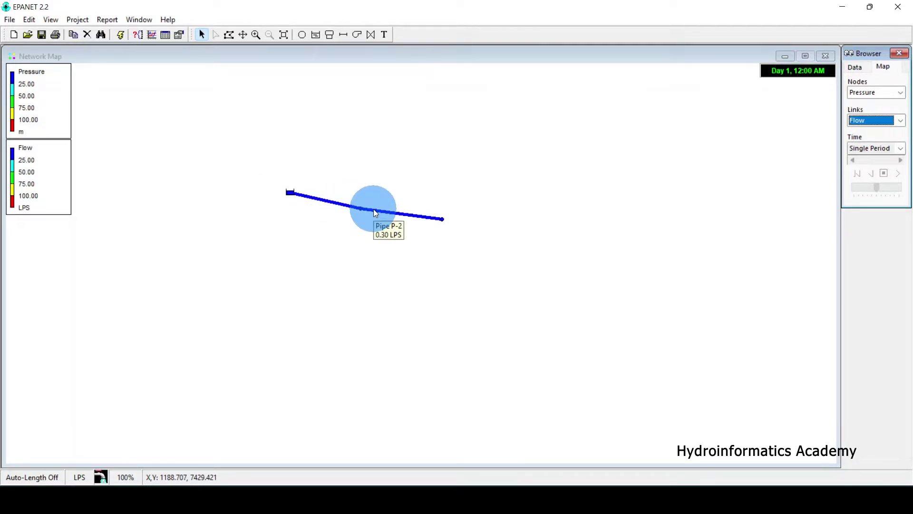
# Reduce the map's link size back to 1 for thin pipe lines
pyautogui.rightClick(569, 209)
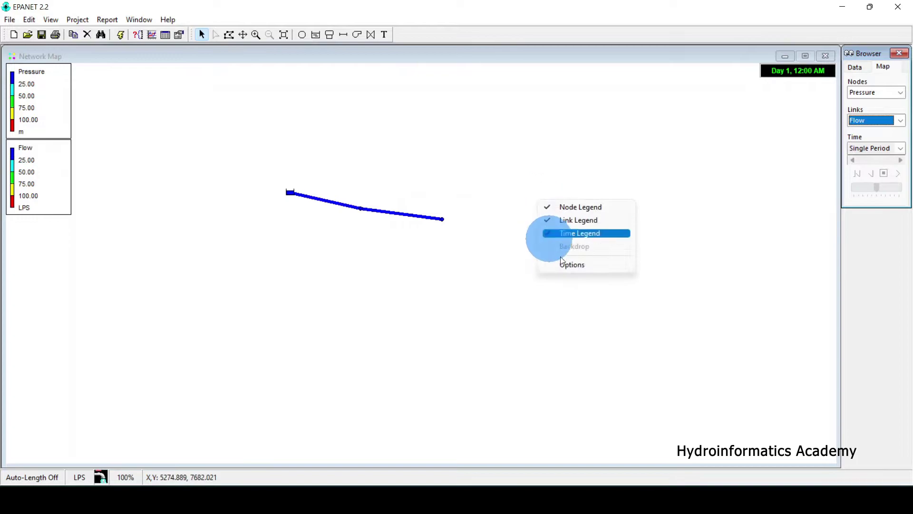
pyautogui.click(572, 264)
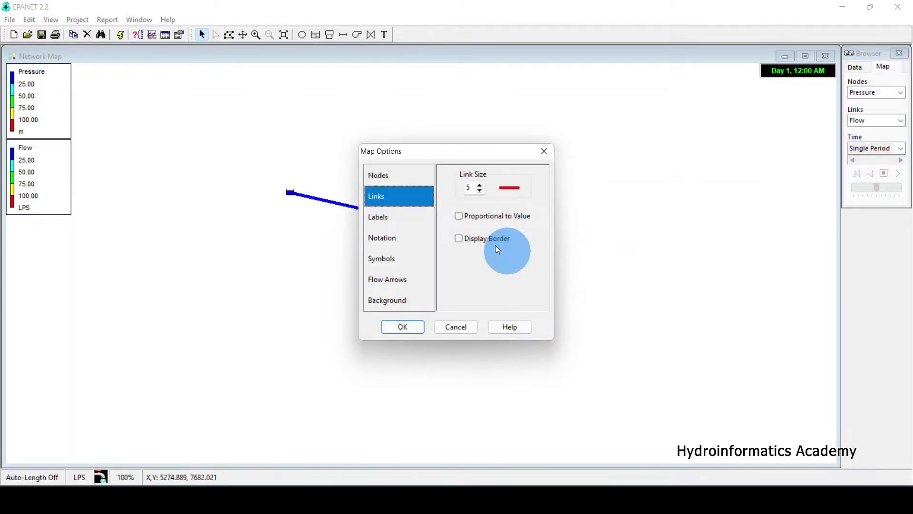
pyautogui.click(481, 192)
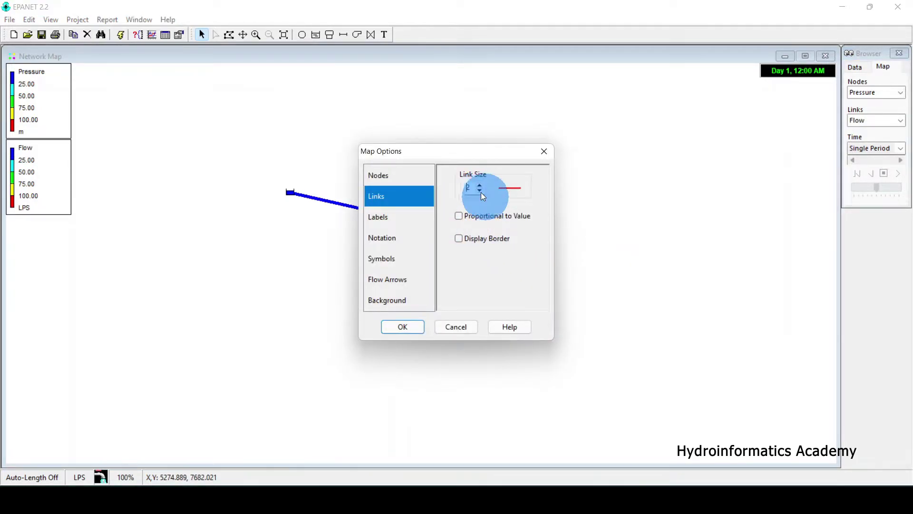
pyautogui.click(481, 192)
pyautogui.moveTo(480, 151); pyautogui.dragTo(691, 87)
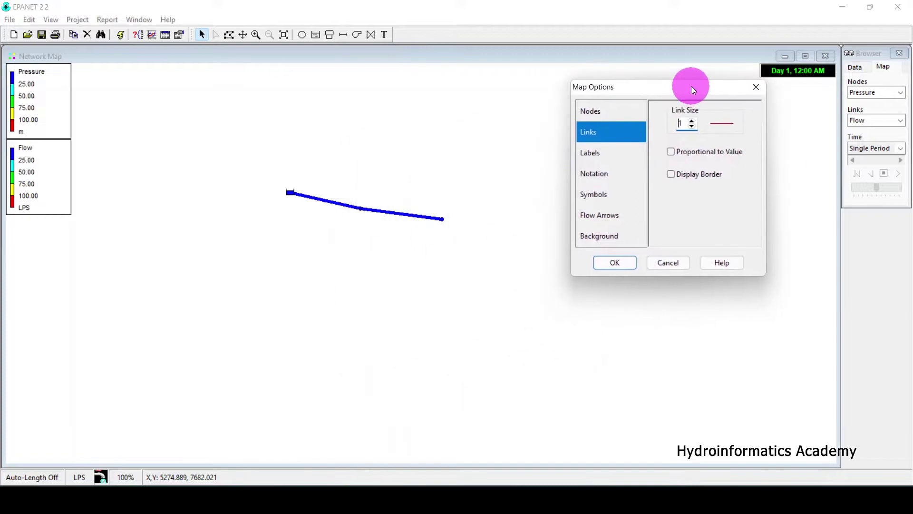
# Turn on node ID labels so R-1, J-1 and J-2 appear on the map
pyautogui.click(594, 156)
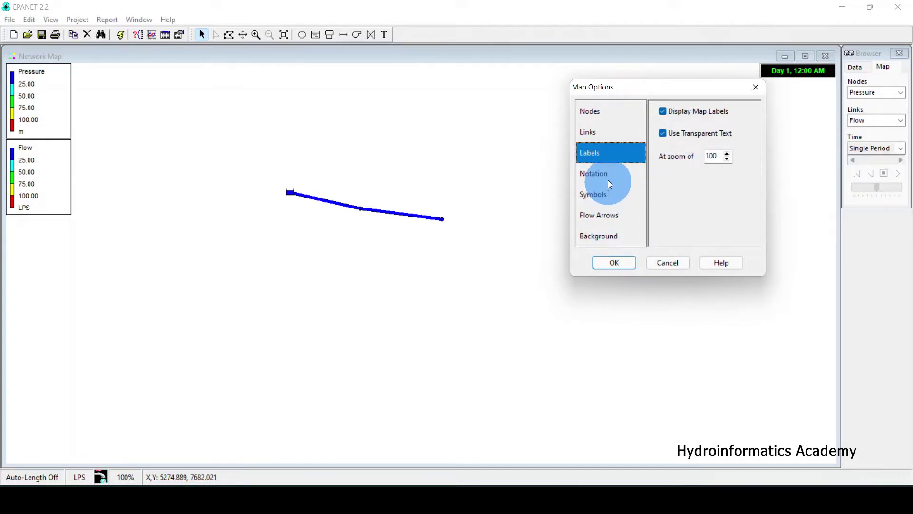
pyautogui.click(592, 175)
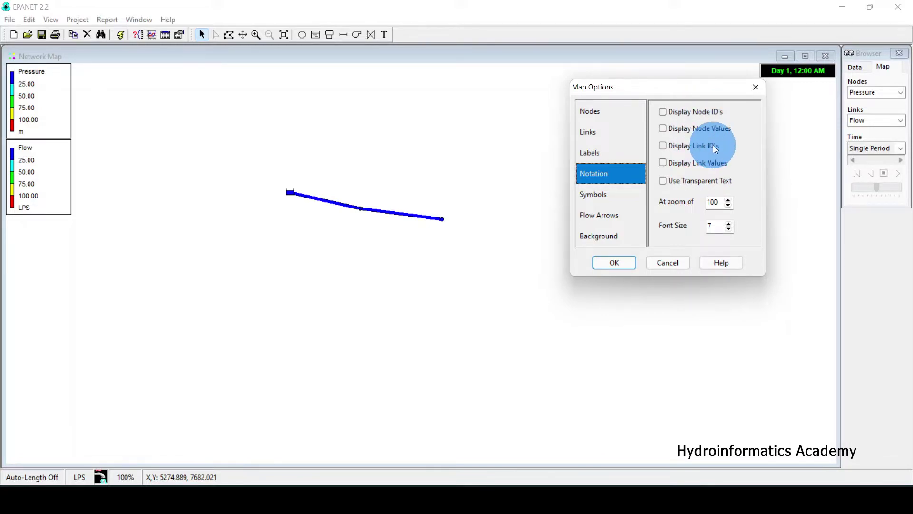
pyautogui.click(663, 111)
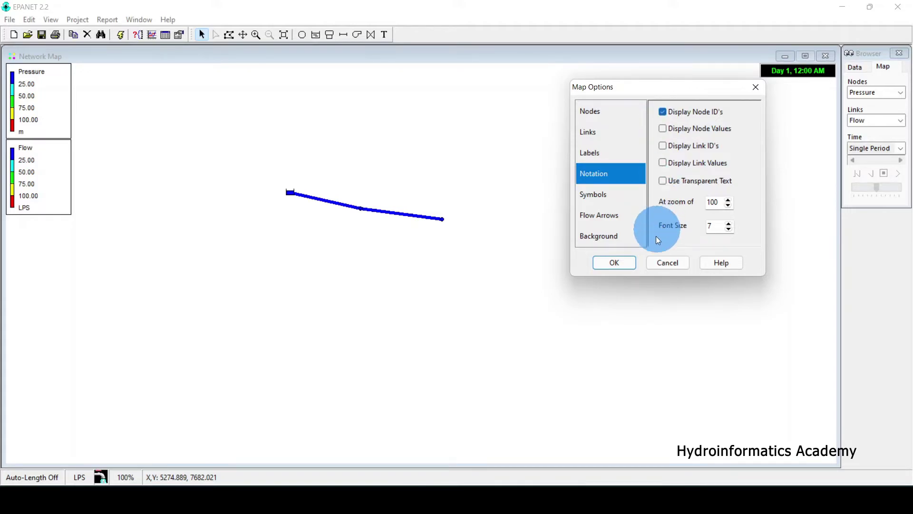
pyautogui.click(614, 265)
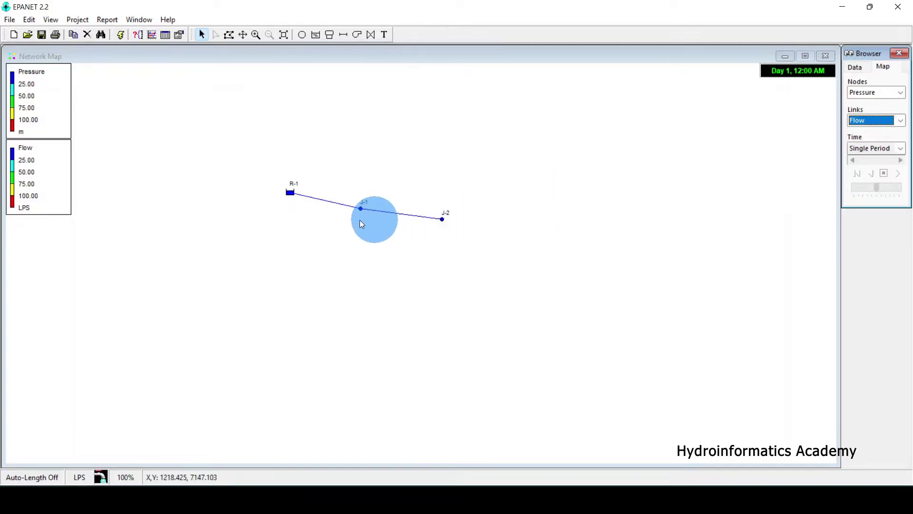
# Set the map label font size to 10 in the notation options
pyautogui.rightClick(566, 192)
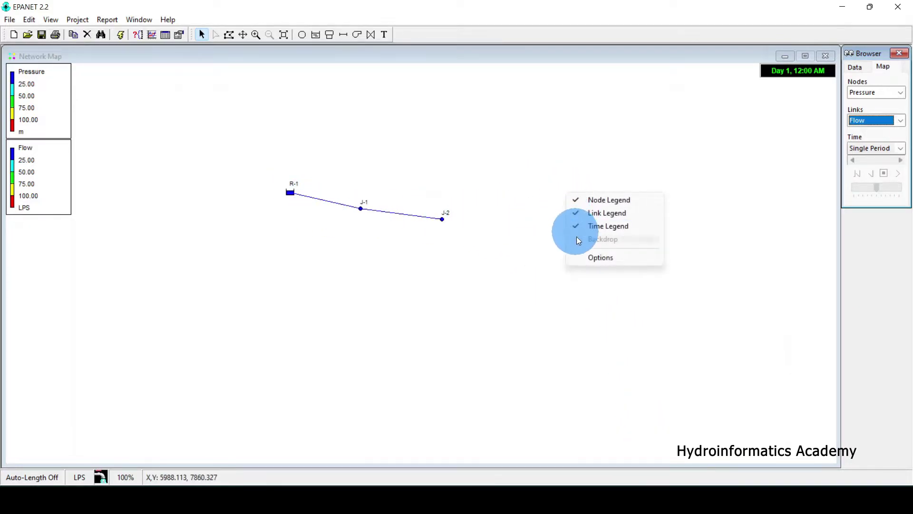
pyautogui.click(584, 259)
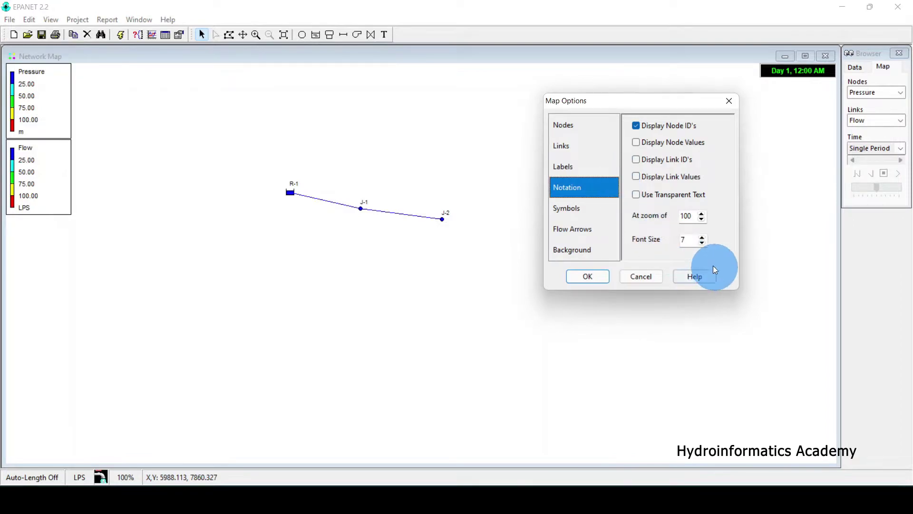
pyautogui.doubleClick(691, 239)
pyautogui.write('10')
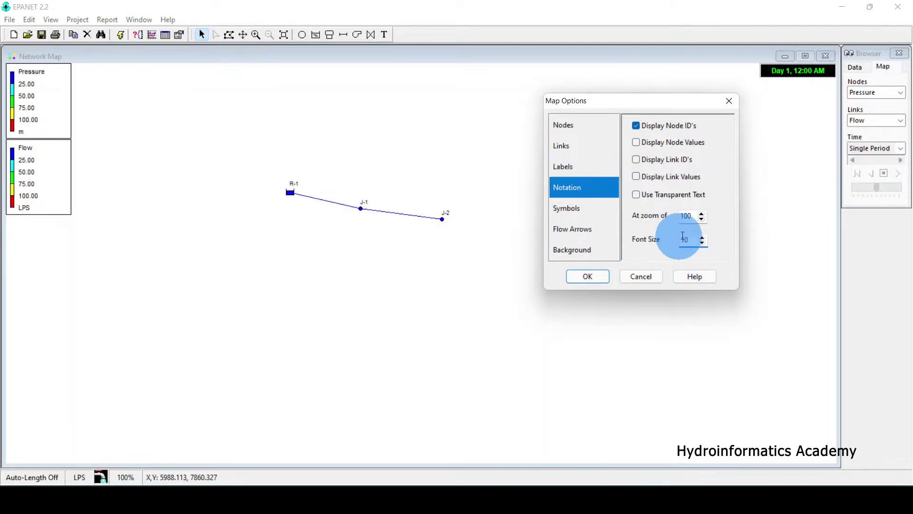
pyautogui.click(578, 275)
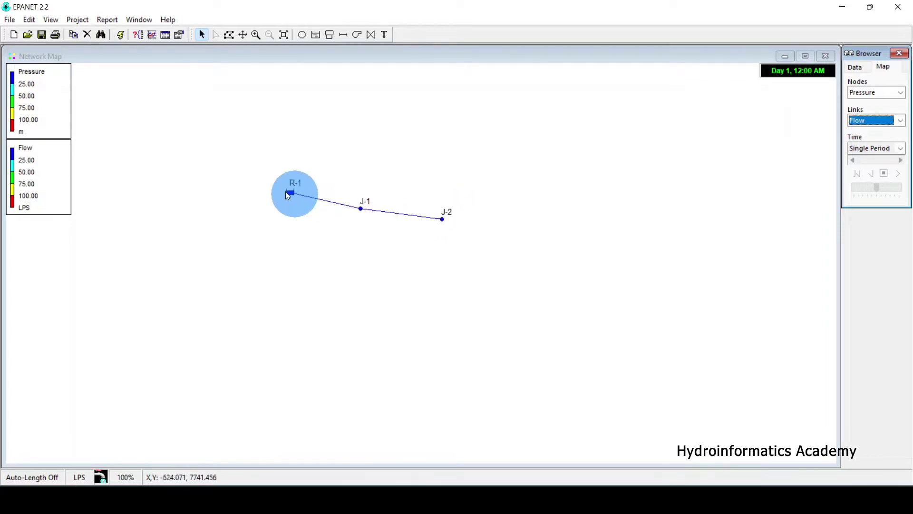
# Enable link ID labels so P-1 and P-2 appear beside the pipes
pyautogui.rightClick(578, 198)
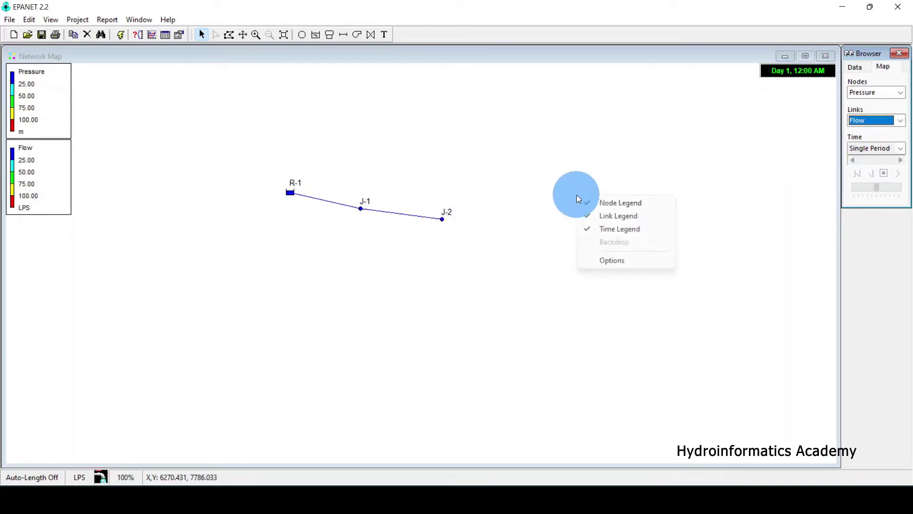
pyautogui.click(604, 263)
pyautogui.moveTo(448, 152); pyautogui.dragTo(603, 138)
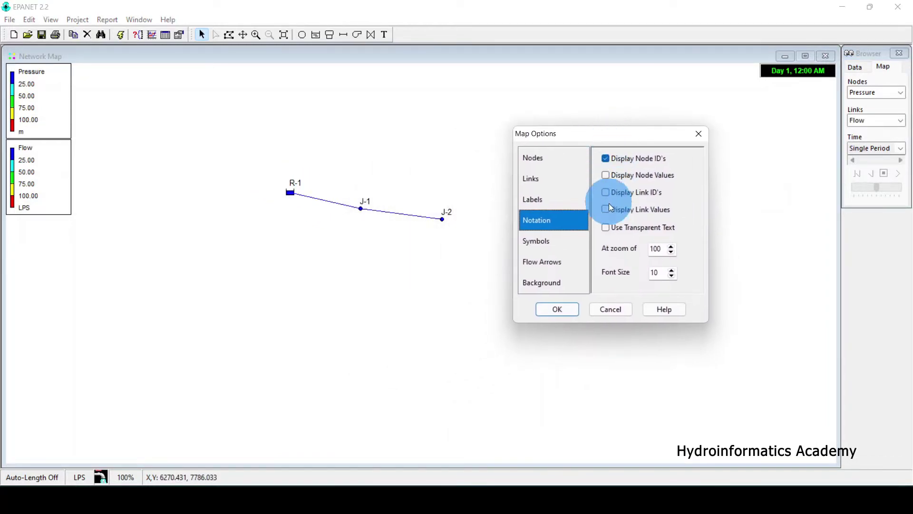
pyautogui.click(640, 191)
pyautogui.click(557, 309)
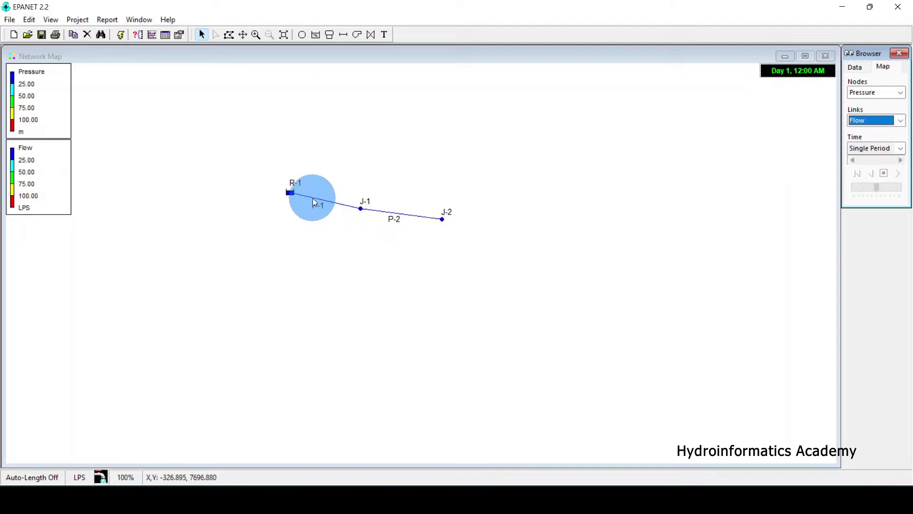
pyautogui.moveTo(326, 202)
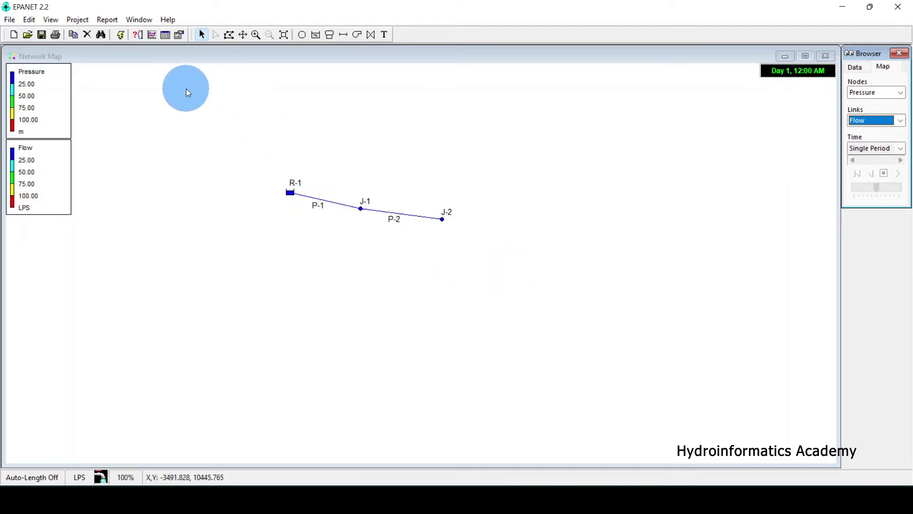
# In Project Defaults, re-enter the junction ID prefix as J-
pyautogui.click(78, 20)
pyautogui.click(93, 46)
pyautogui.moveTo(464, 144); pyautogui.dragTo(644, 115)
pyautogui.click(588, 167)
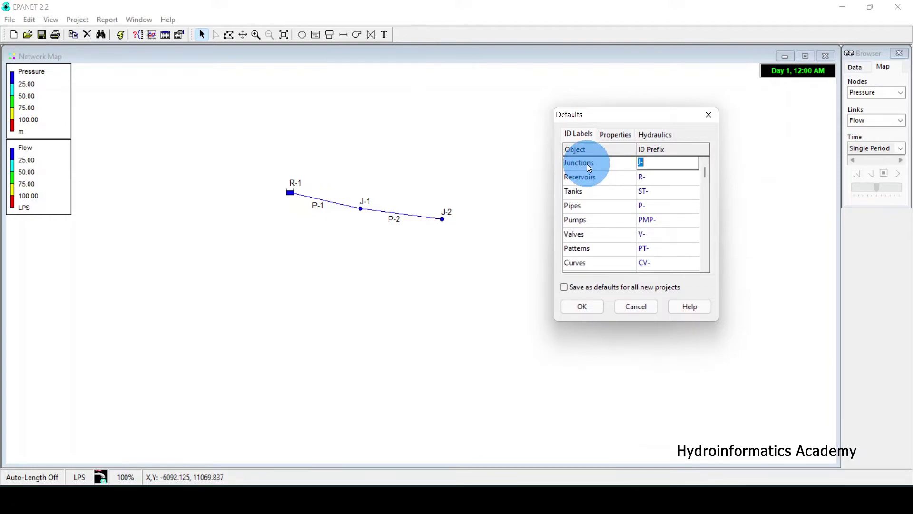
pyautogui.click(646, 164)
pyautogui.press('BackSpace')
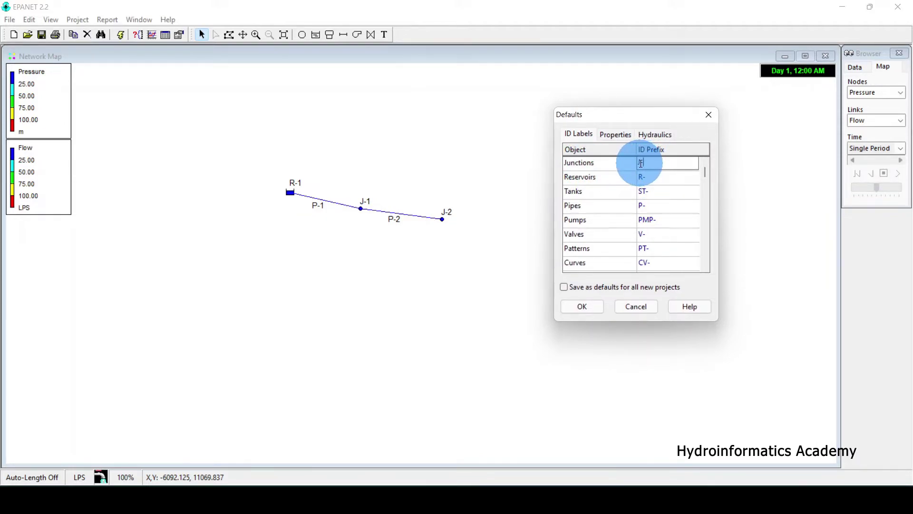
pyautogui.write('-')
pyautogui.click(601, 170)
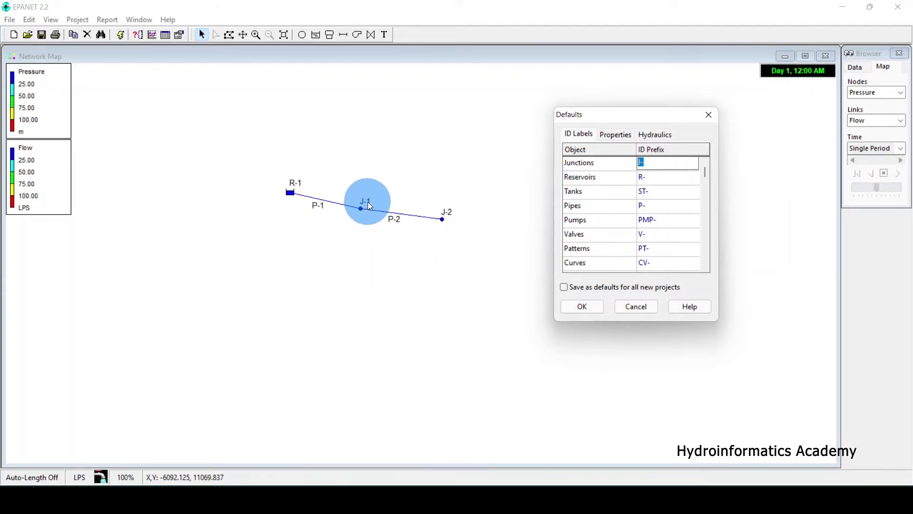
# Review the pipe ID prefix P- and confirm the default ID labels
pyautogui.press('Down')
pyautogui.press('Down')
pyautogui.press('Down')
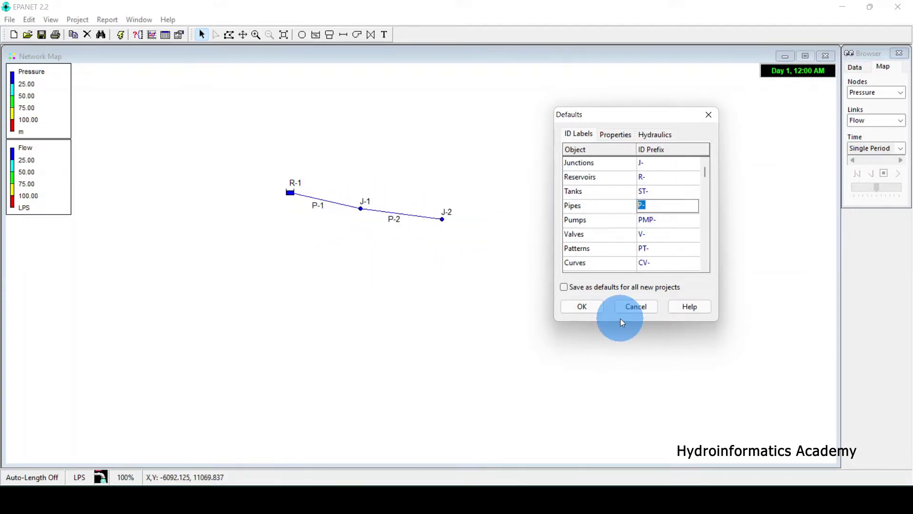
pyautogui.click(652, 206)
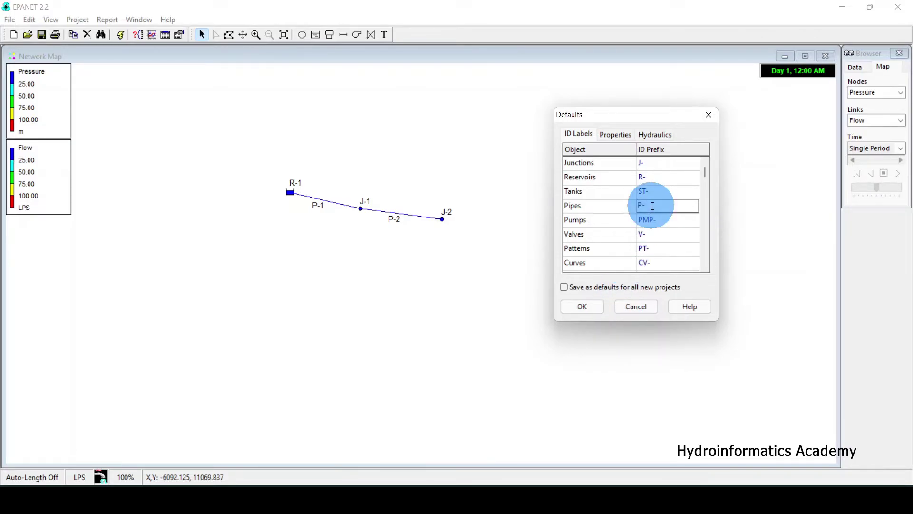
pyautogui.click(593, 201)
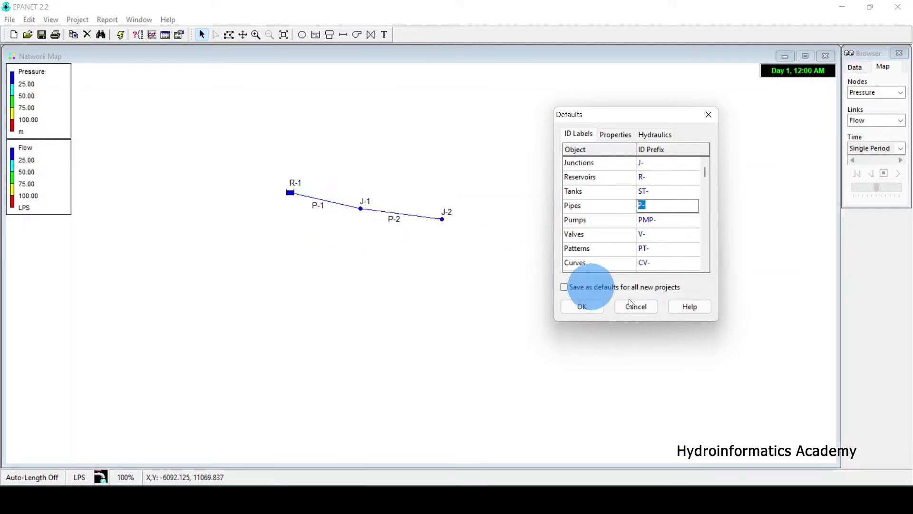
pyautogui.click(589, 308)
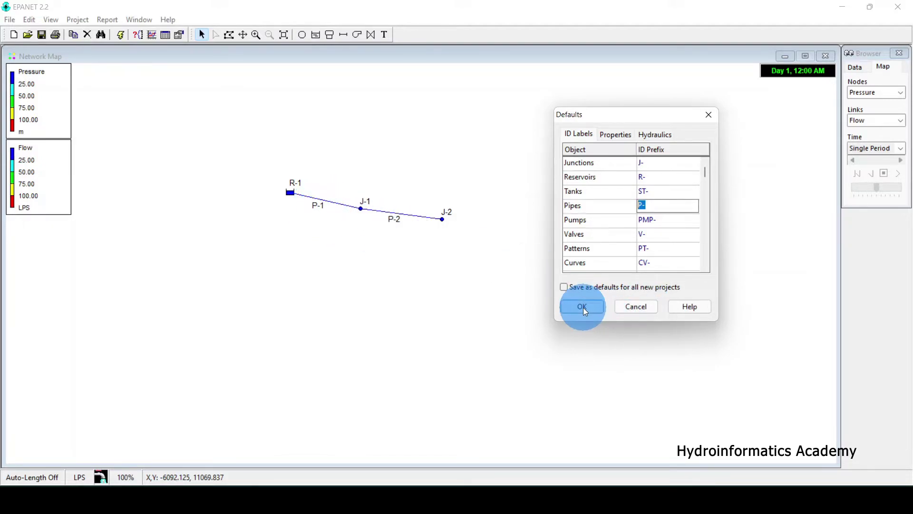
# Swap ID labels for node pressure values (0.00, 2.63, 2.26) and pipe flow values (0.30)
pyautogui.rightClick(490, 150)
pyautogui.click(526, 218)
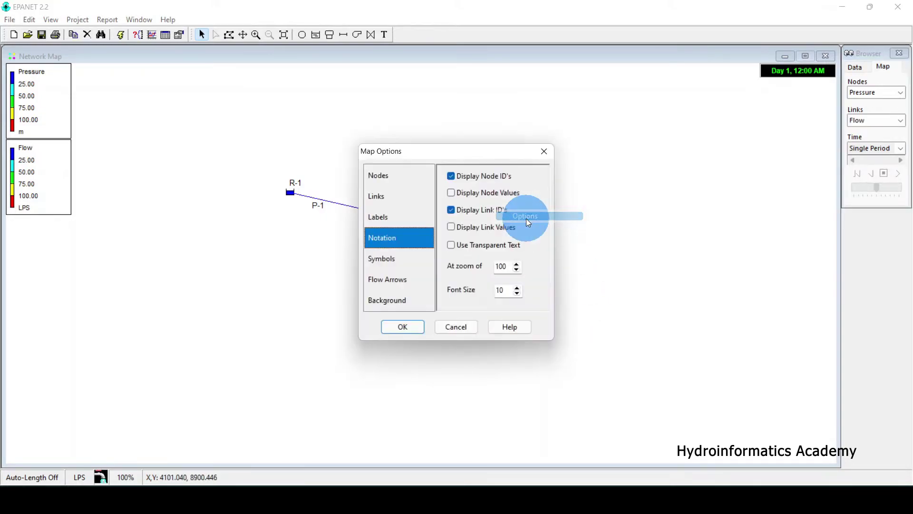
pyautogui.moveTo(480, 162); pyautogui.dragTo(620, 123)
pyautogui.click(600, 172)
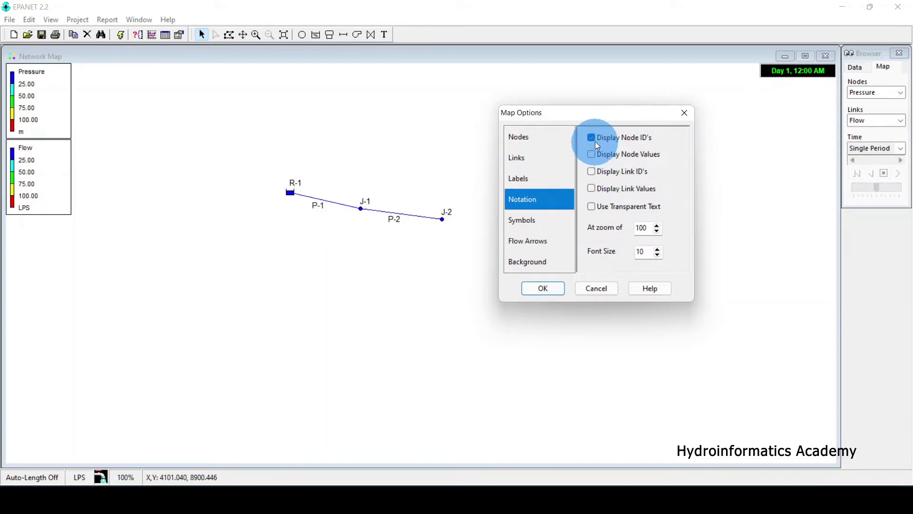
pyautogui.click(629, 155)
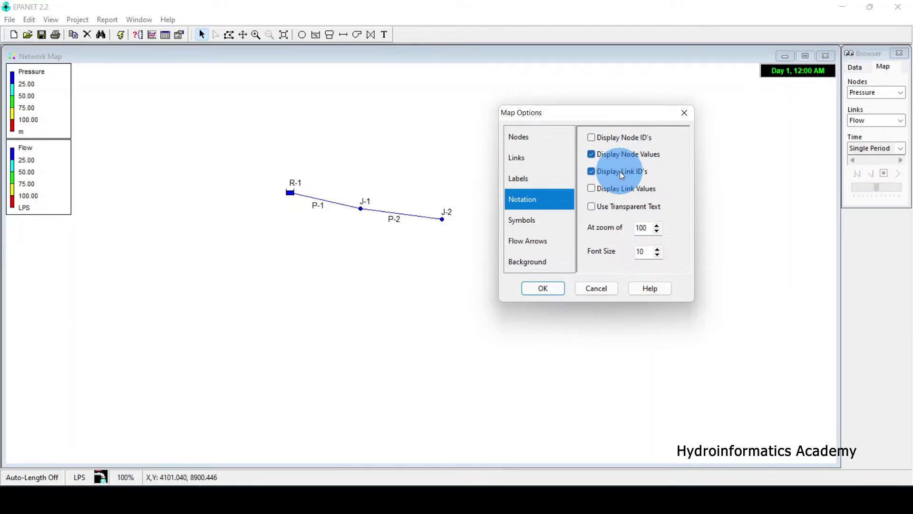
pyautogui.click(622, 189)
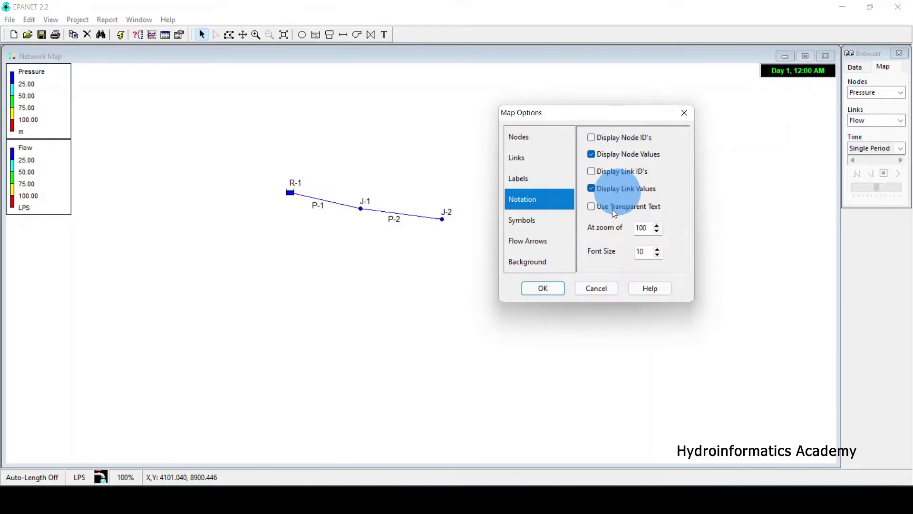
pyautogui.click(555, 287)
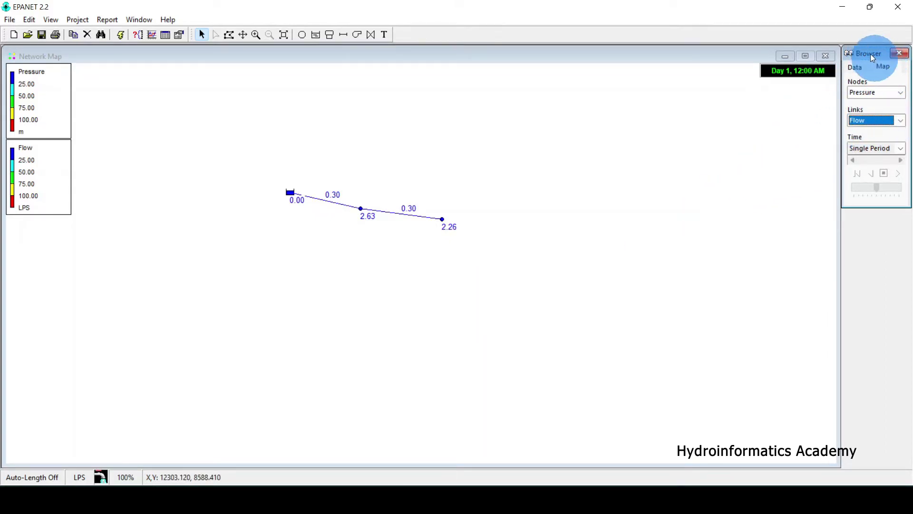
# Float the Browser over the map and switch the node display from Elevation back to Pressure
pyautogui.moveTo(871, 53); pyautogui.dragTo(699, 142)
pyautogui.click(712, 155)
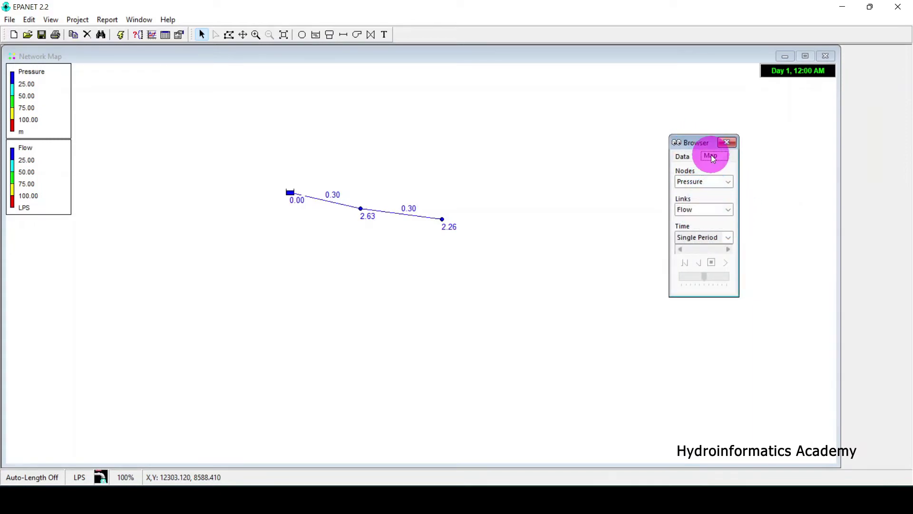
pyautogui.click(711, 183)
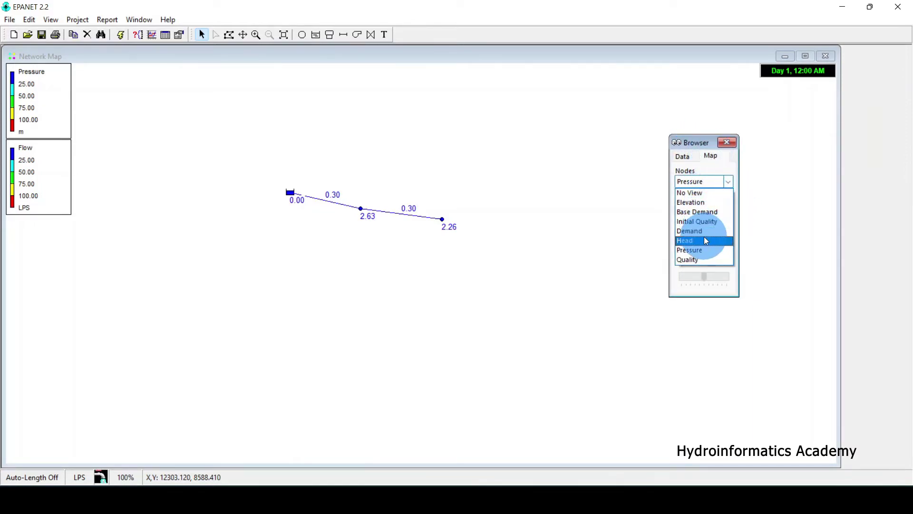
pyautogui.click(707, 203)
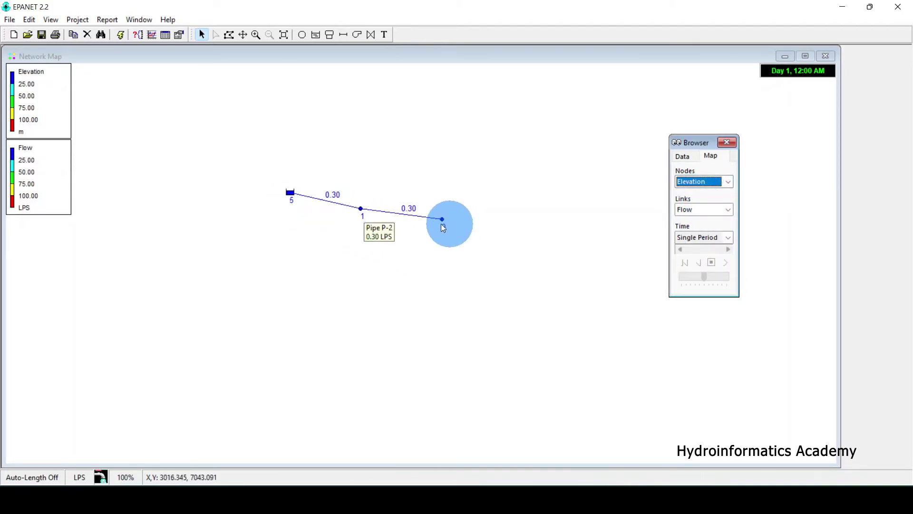
pyautogui.click(716, 184)
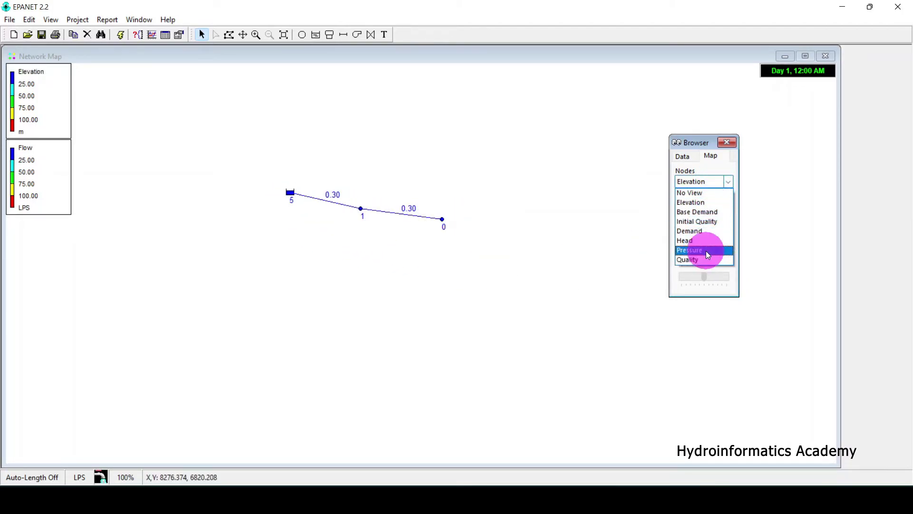
pyautogui.click(706, 250)
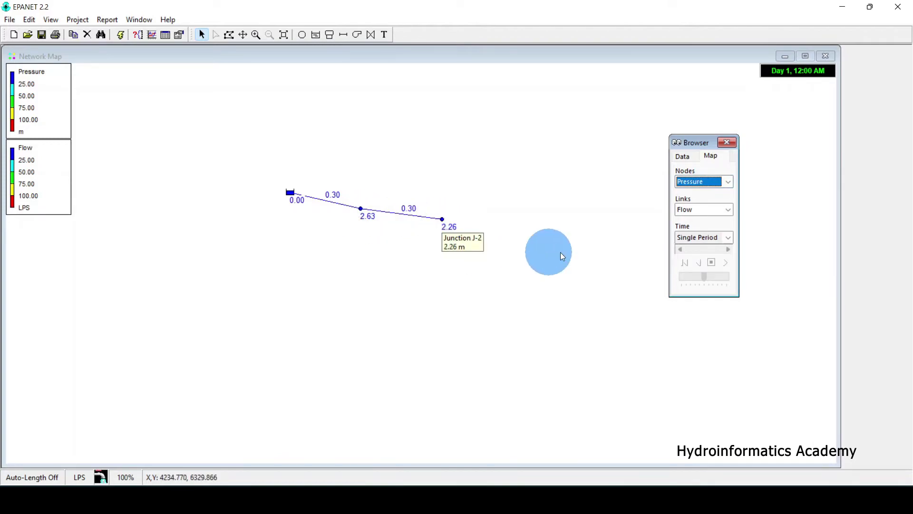
# Theme links by Velocity, then set Links to No View and redock the Browser
pyautogui.click(690, 209)
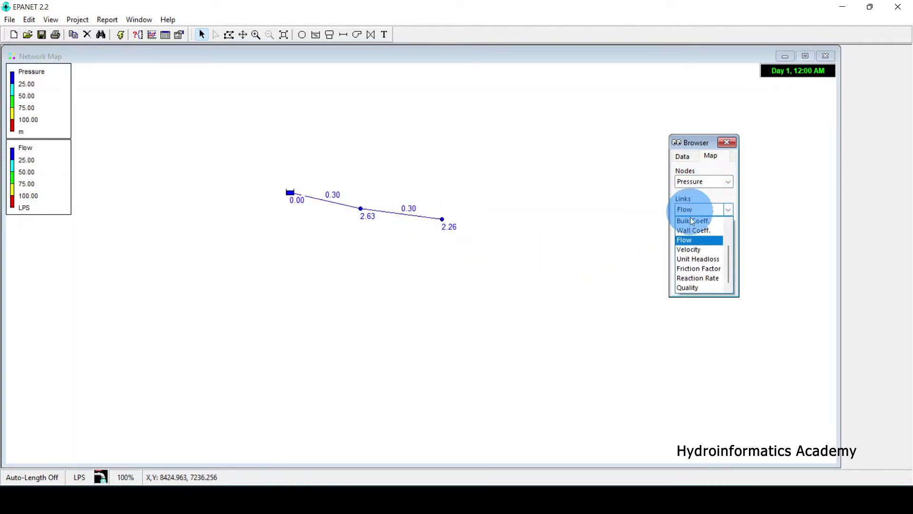
pyautogui.click(690, 244)
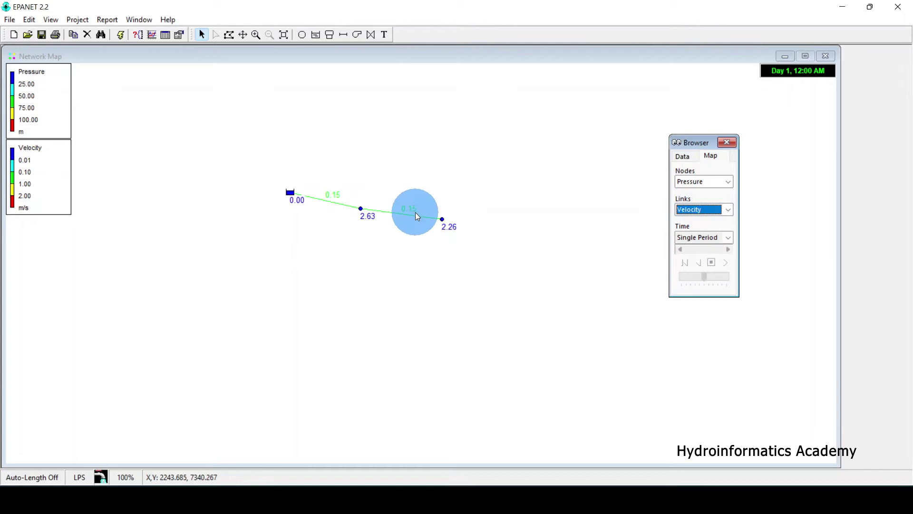
pyautogui.moveTo(416, 213)
pyautogui.click(717, 208)
pyautogui.scroll(2, 686, 223)
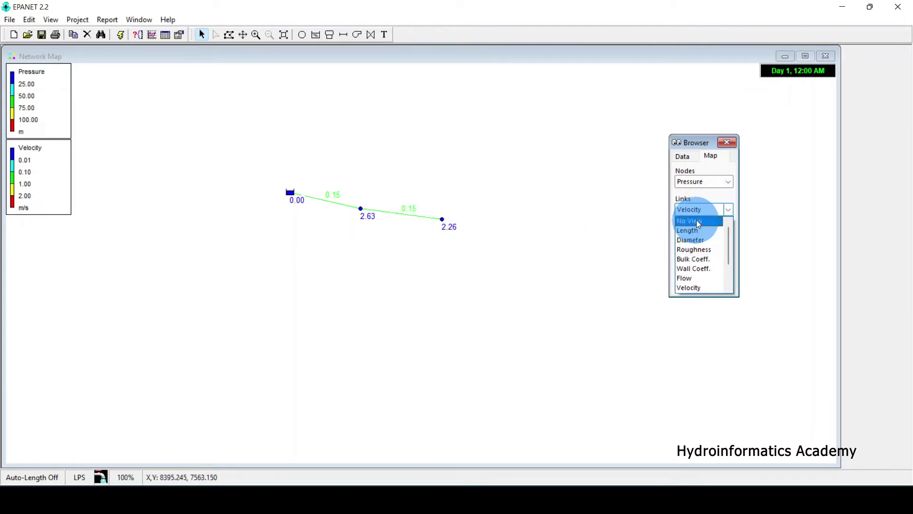
pyautogui.click(696, 220)
pyautogui.moveTo(711, 145); pyautogui.dragTo(880, 55)
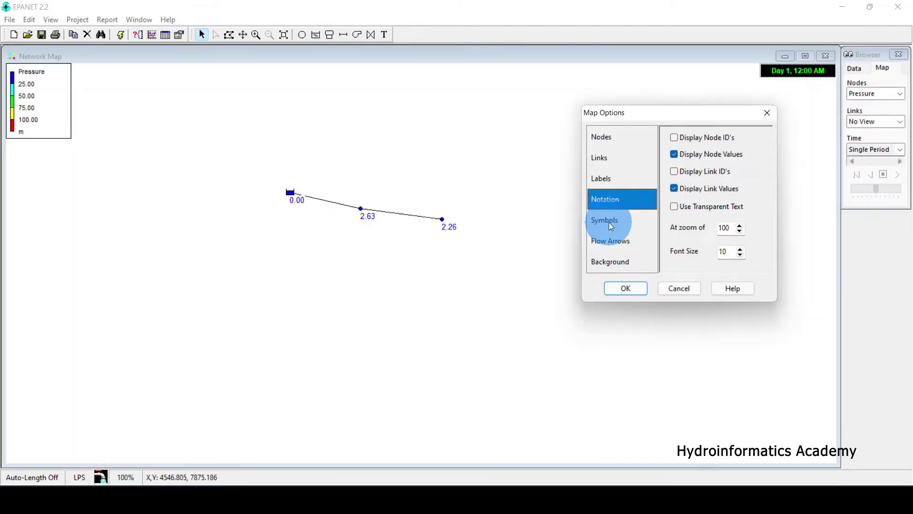
# Set the Map Options flow arrow style to Open and apply it to the pipes
pyautogui.click(609, 223)
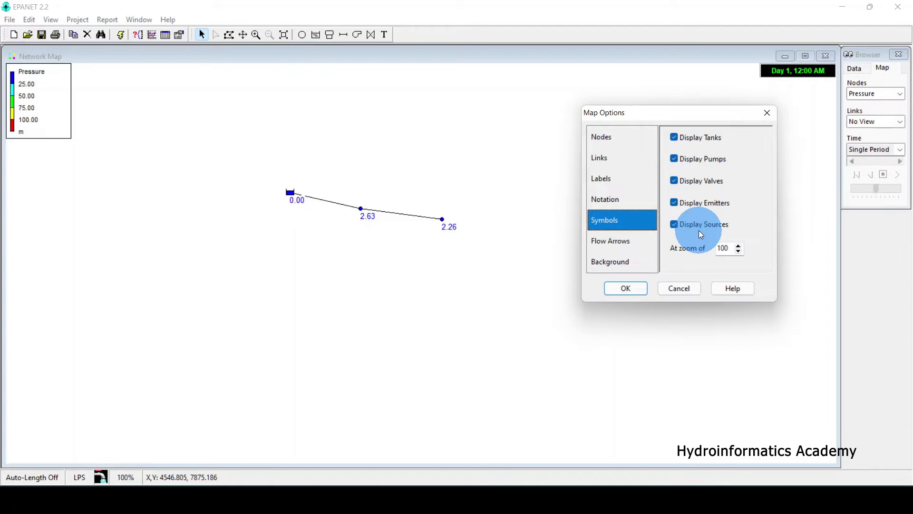
pyautogui.click(612, 242)
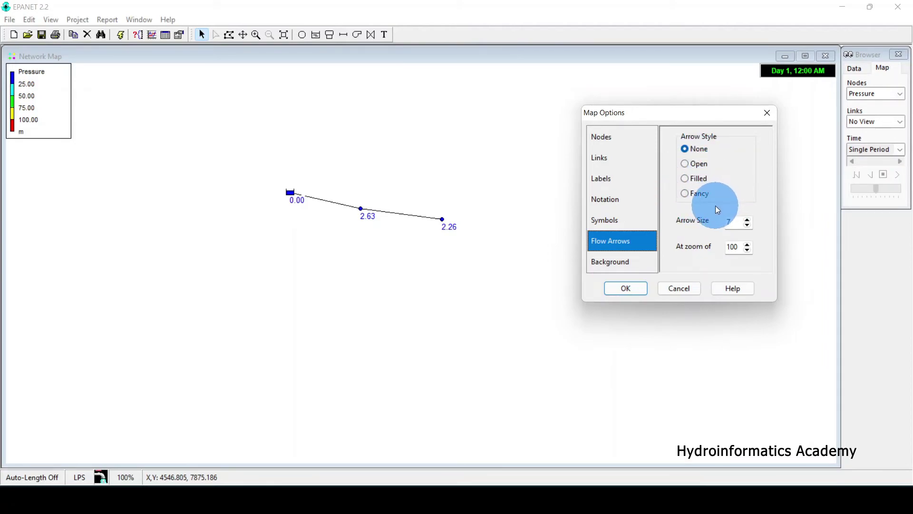
pyautogui.click(701, 169)
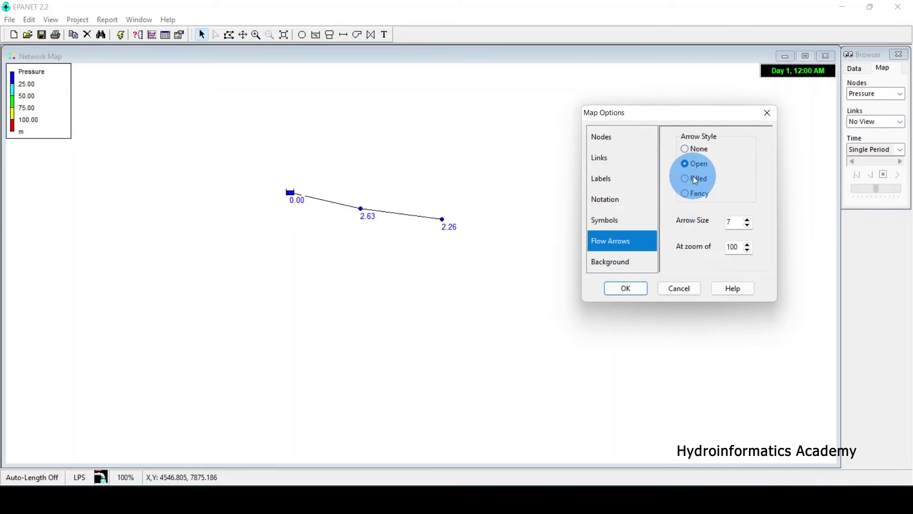
pyautogui.click(703, 166)
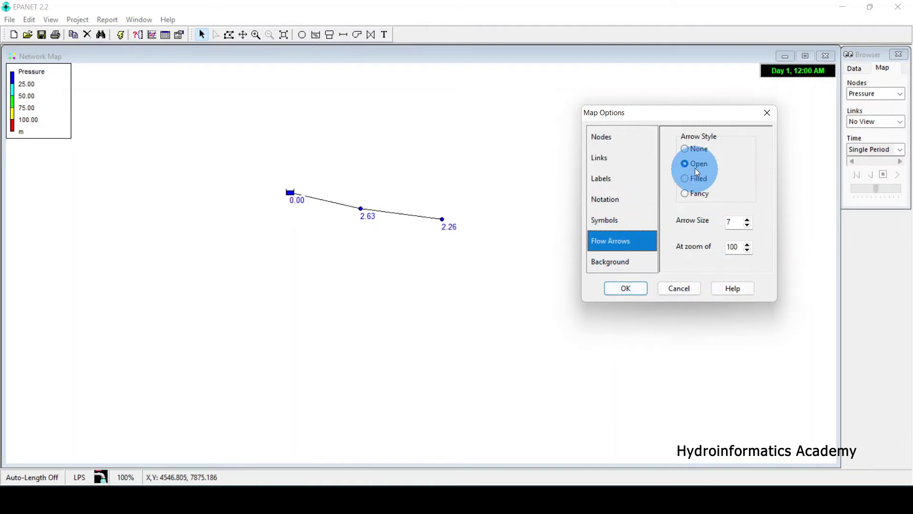
pyautogui.click(628, 292)
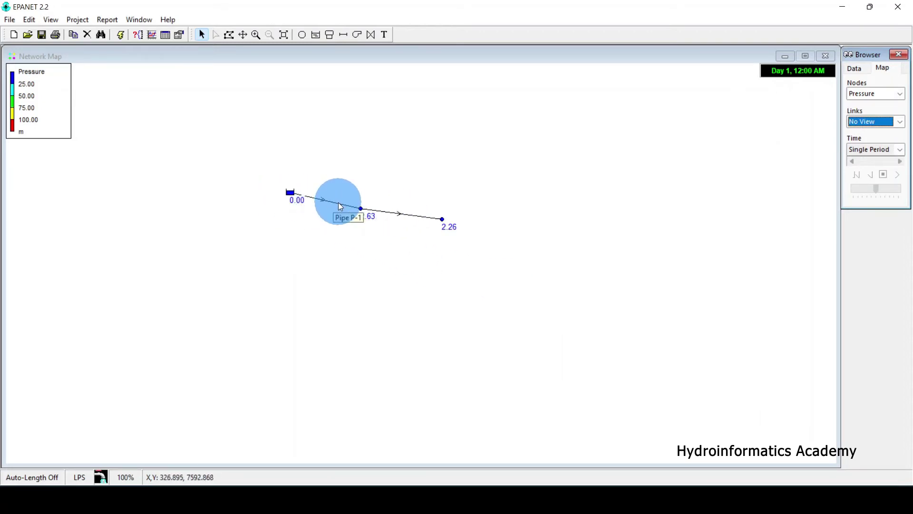
# Change the flow arrow size to 8 in the map display options
pyautogui.rightClick(588, 212)
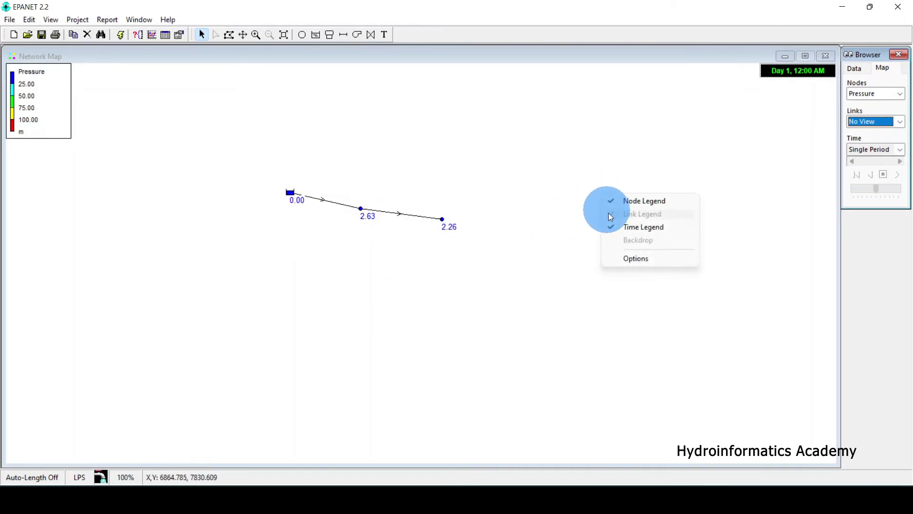
pyautogui.click(621, 255)
pyautogui.click(514, 259)
pyautogui.moveTo(438, 259); pyautogui.dragTo(533, 262)
pyautogui.write('8')
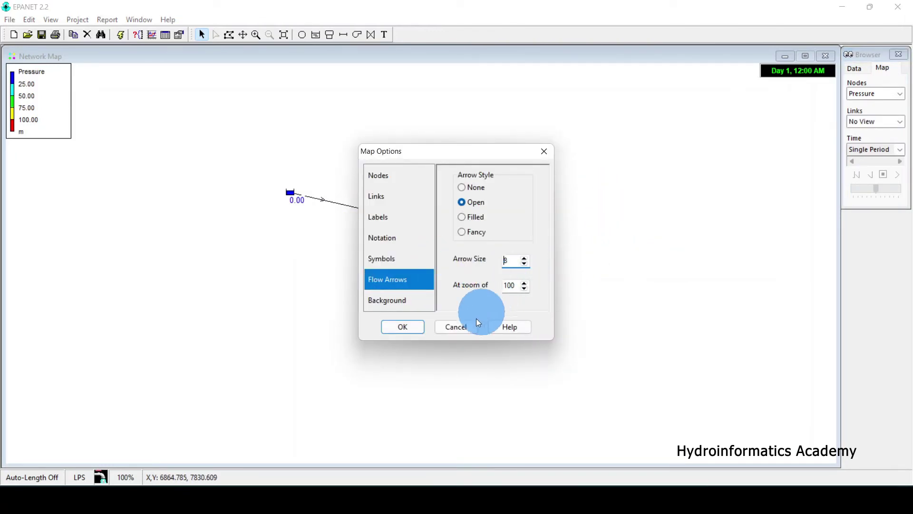
pyautogui.click(404, 327)
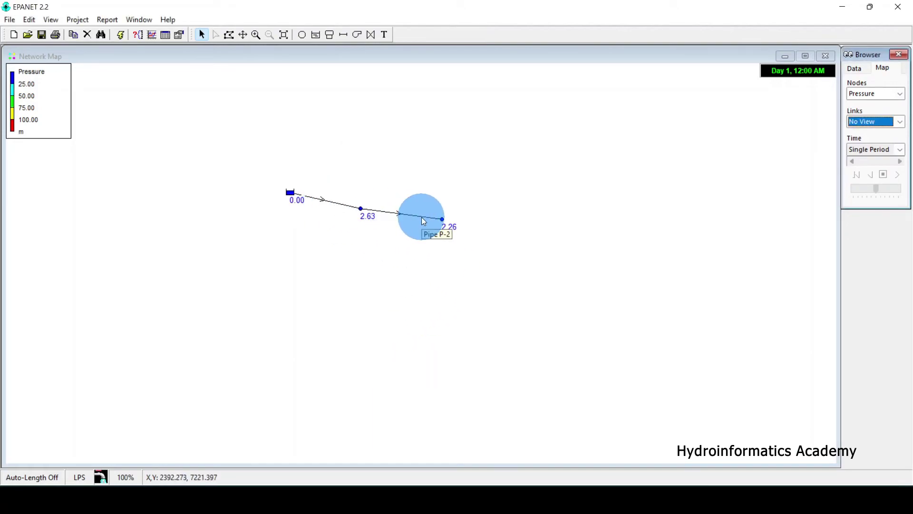
pyautogui.rightClick(601, 219)
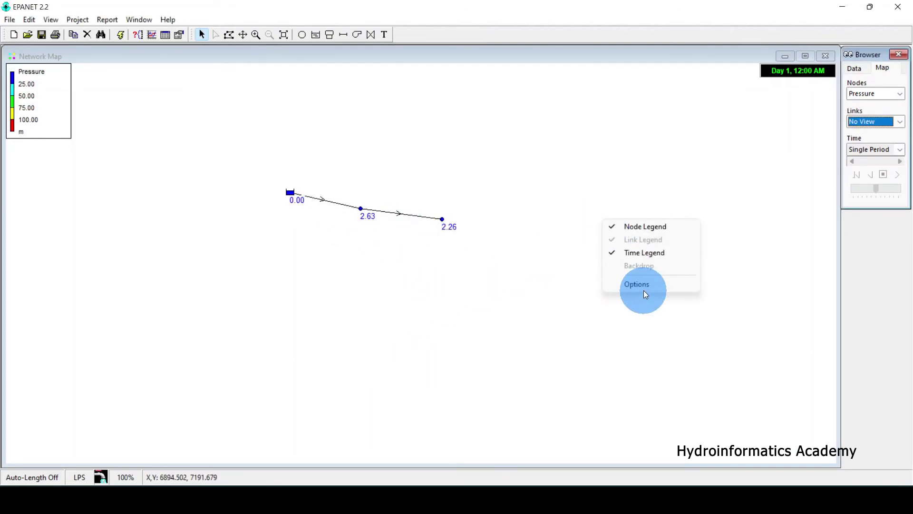